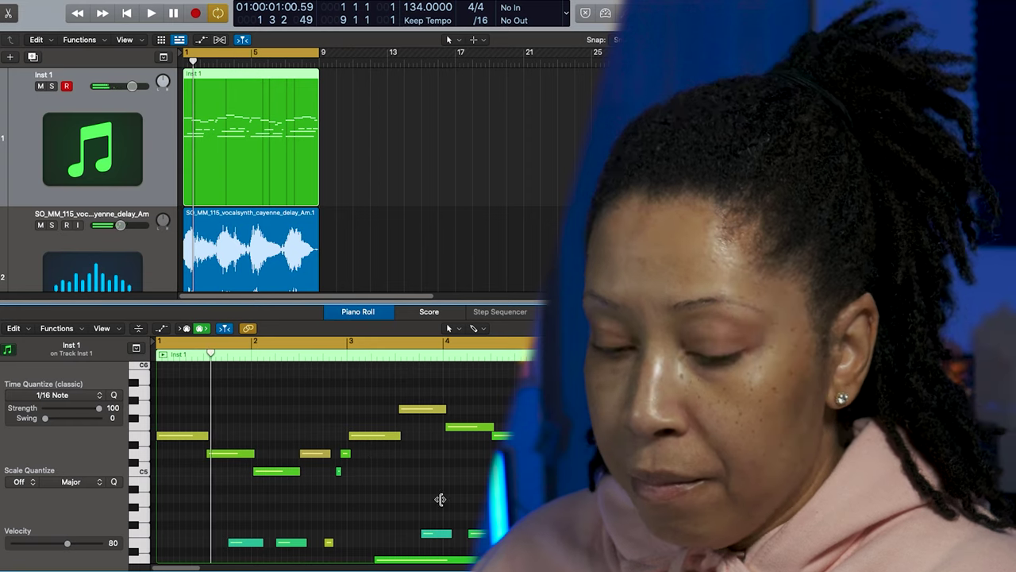
Quantize all notes in the Inst 1 region to 1/16 notes, deselect them and play the loop.
key(super+a)
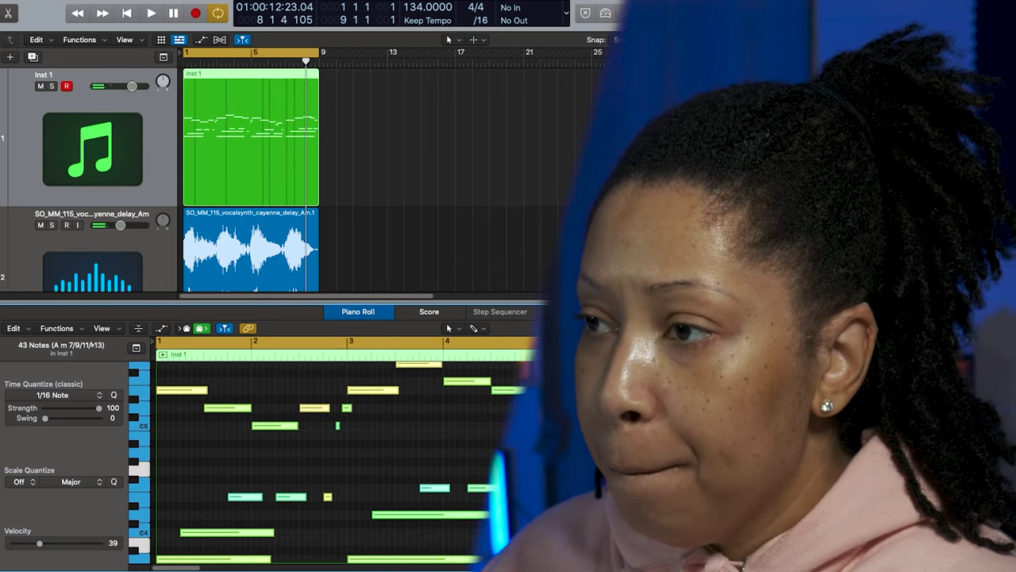
key(alt+shift+d)
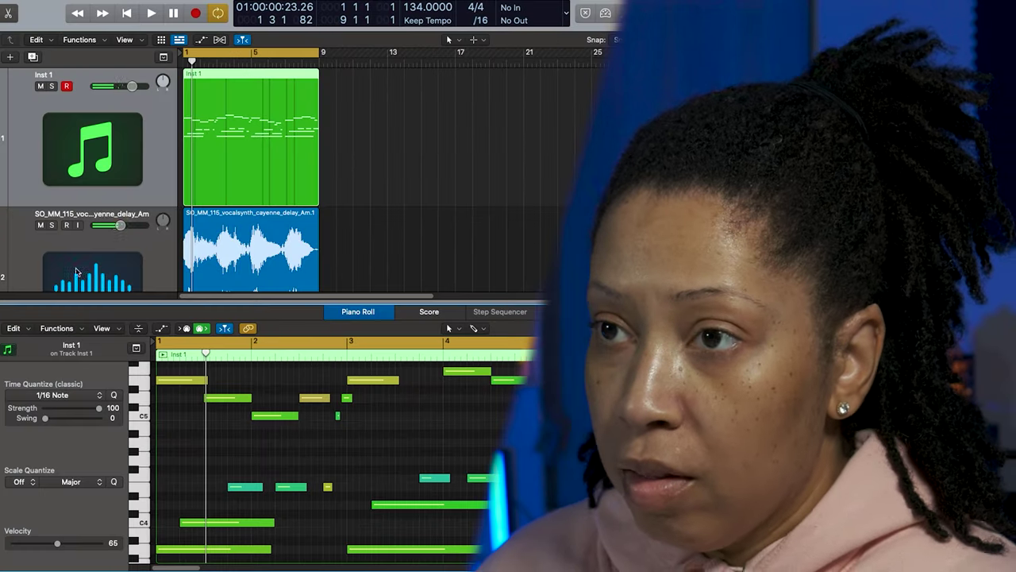
key(space)
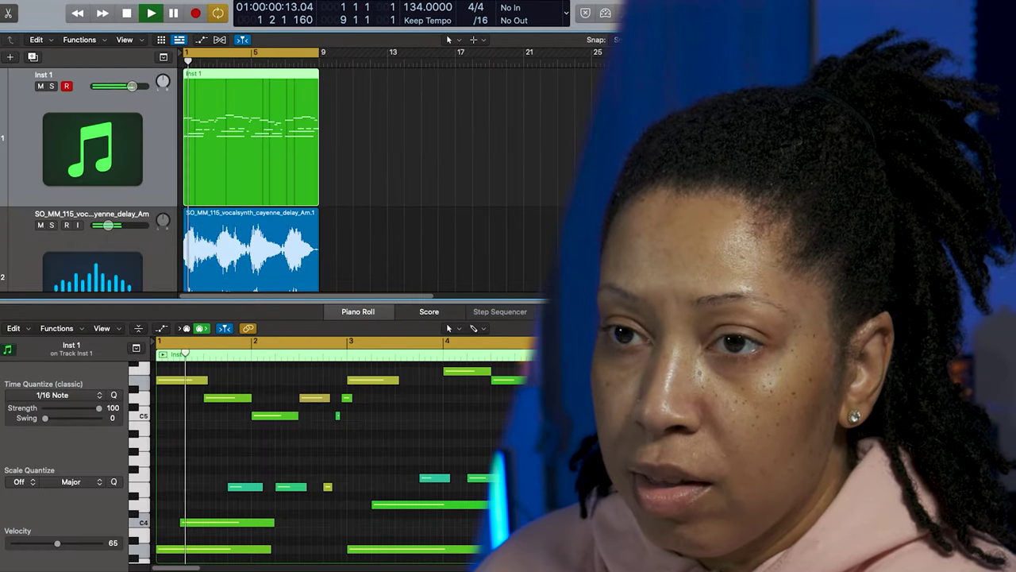
Add a Channel EQ to Inst 1 and apply a 24 dB/oct high cut, lowering its cutoff while the loop plays.
click(2, 281)
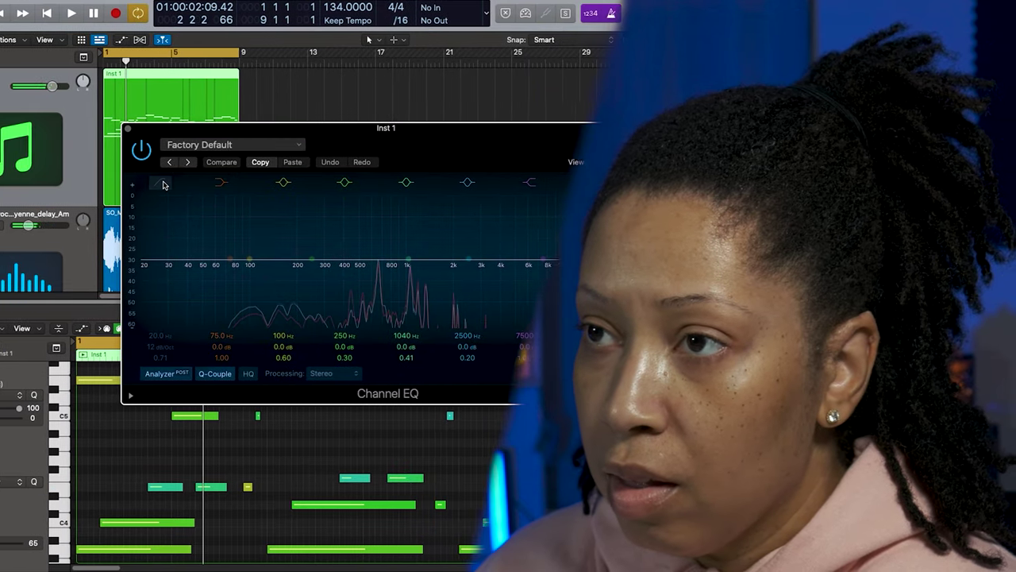
click(220, 183)
click(472, 183)
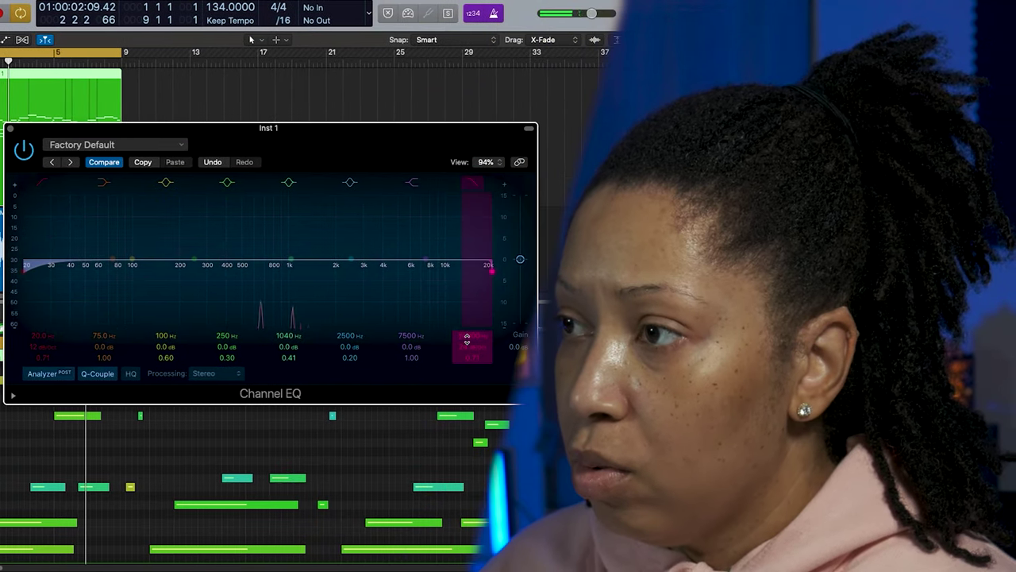
drag(467, 340, 467, 373)
key(space)
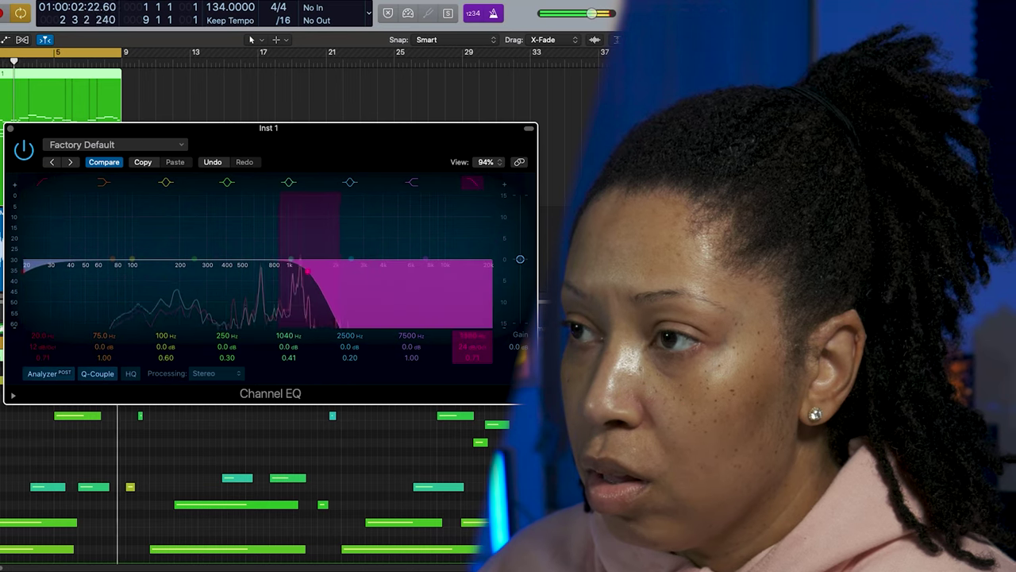
Enable the EQ's low cut at 199 Hz with a 48 dB/oct slope, then close the EQ and stop playback.
click(43, 183)
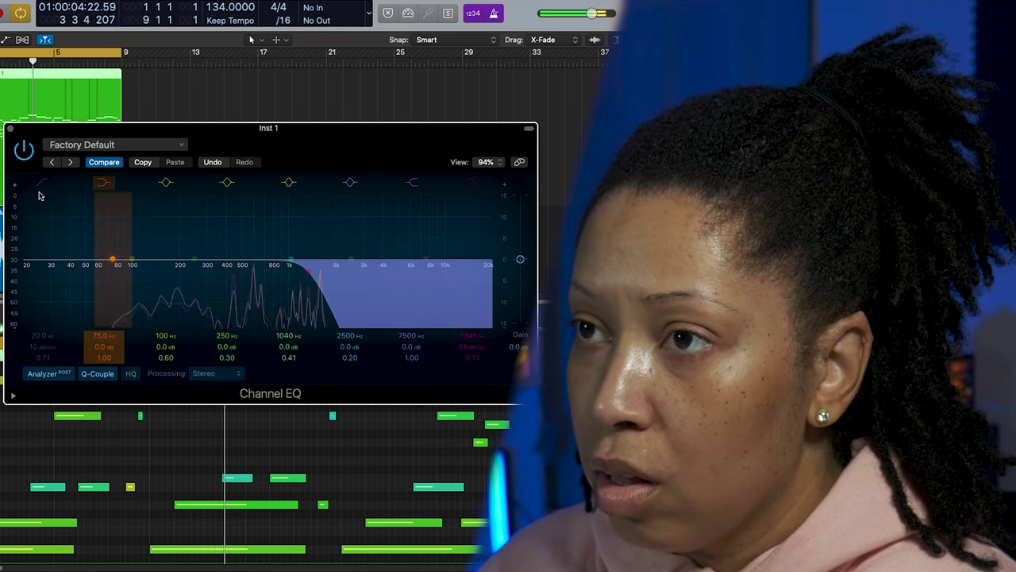
click(42, 183)
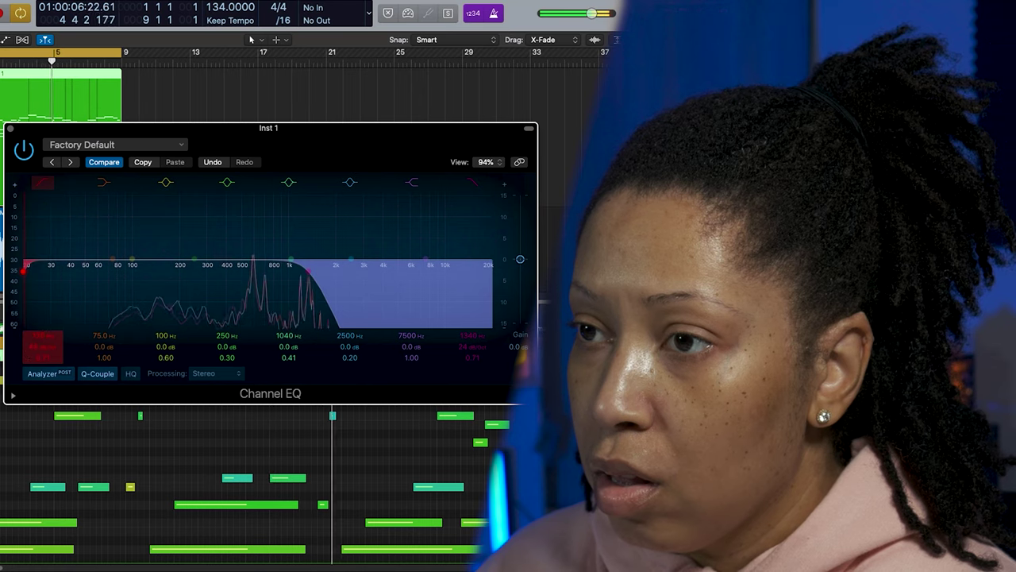
drag(23, 270, 152, 270)
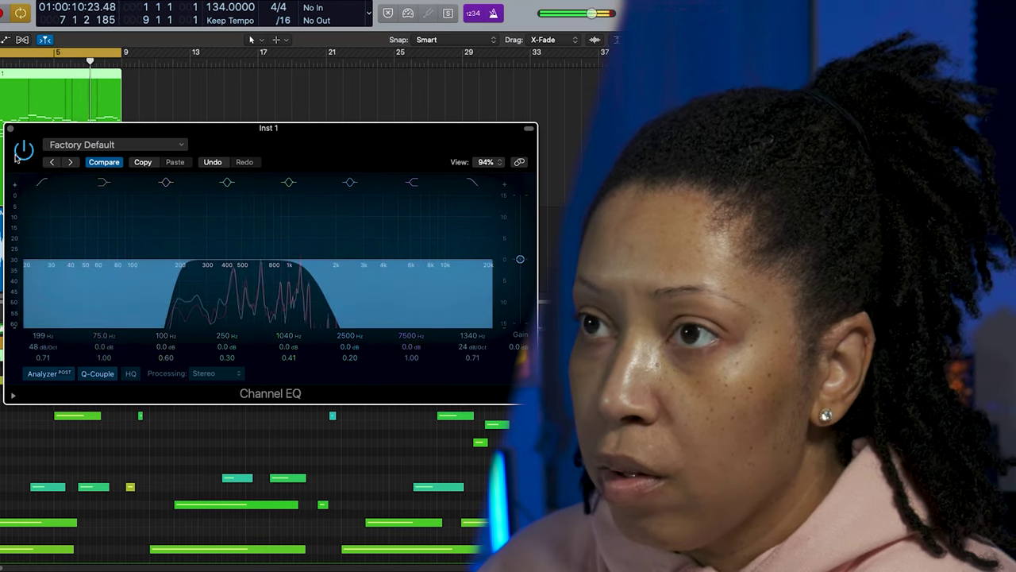
click(10, 128)
key(space)
Move the Channel EQ from Inst 1 to the vocalsynth track in the mixer and play the loop from the start.
key(Down)
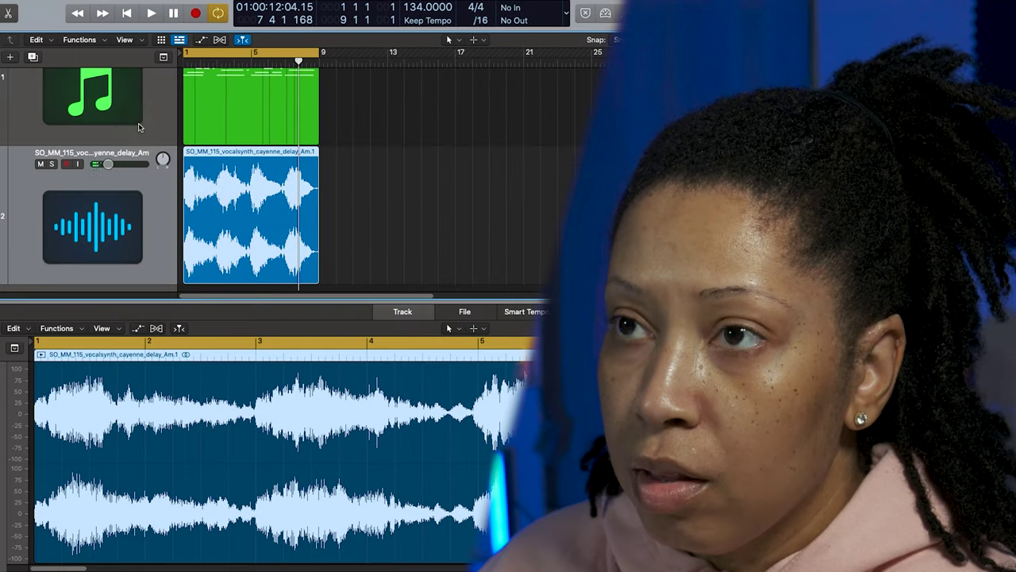
key(x)
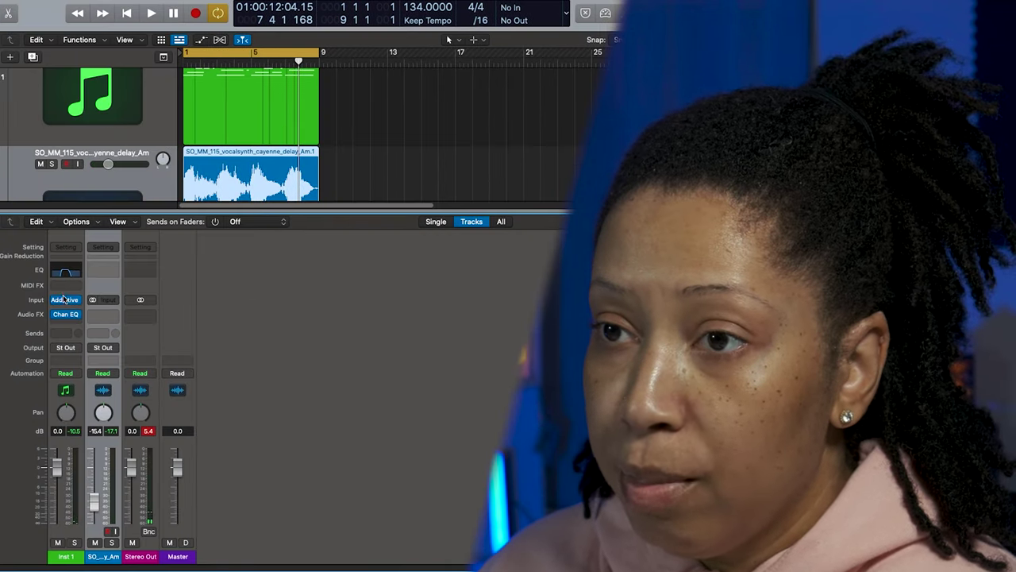
key(Return)
key(space)
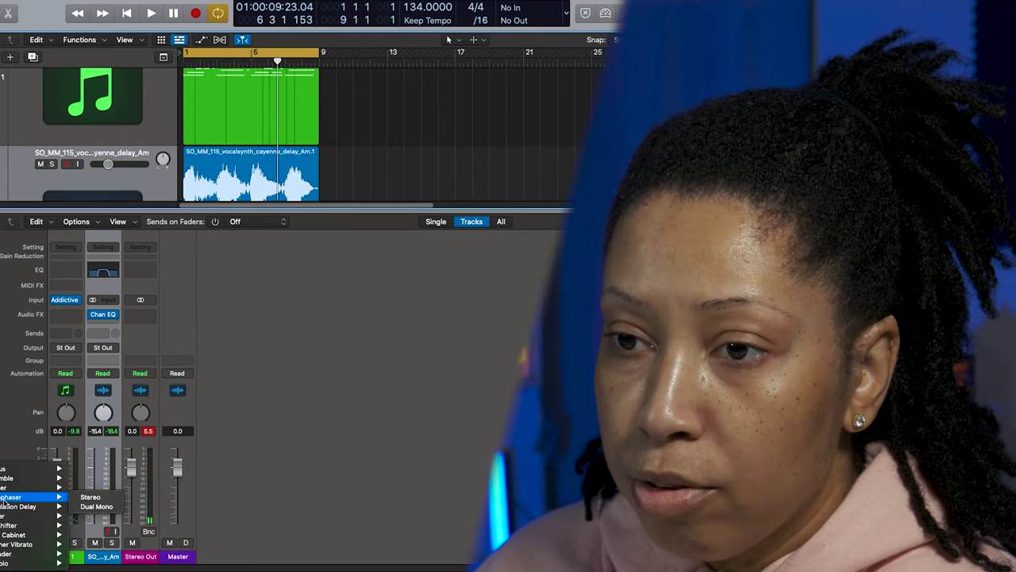
Insert a stereo Microphaser on the vocalsynth track, hide the mixer and raise the track's volume.
click(9, 496)
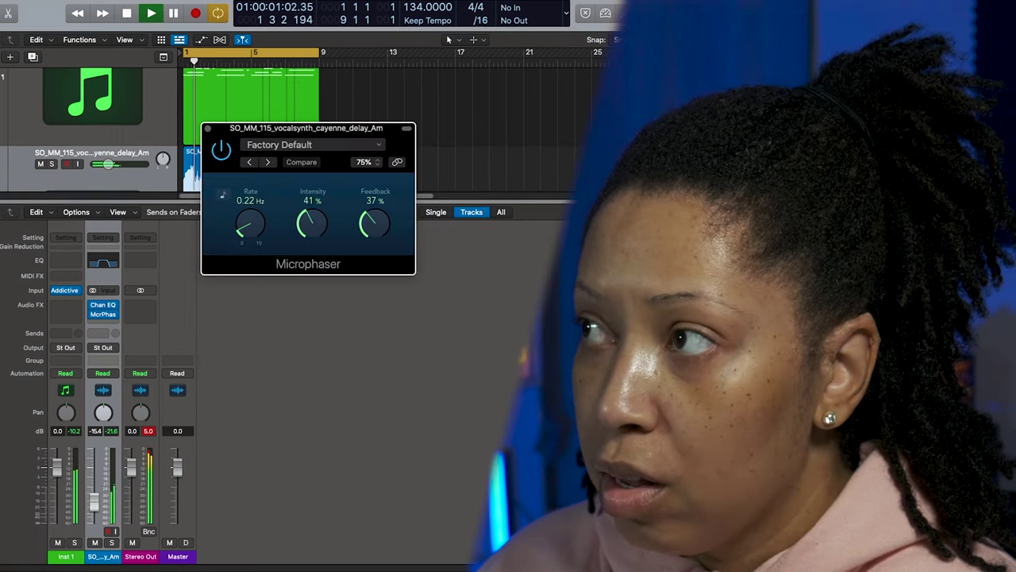
key(x)
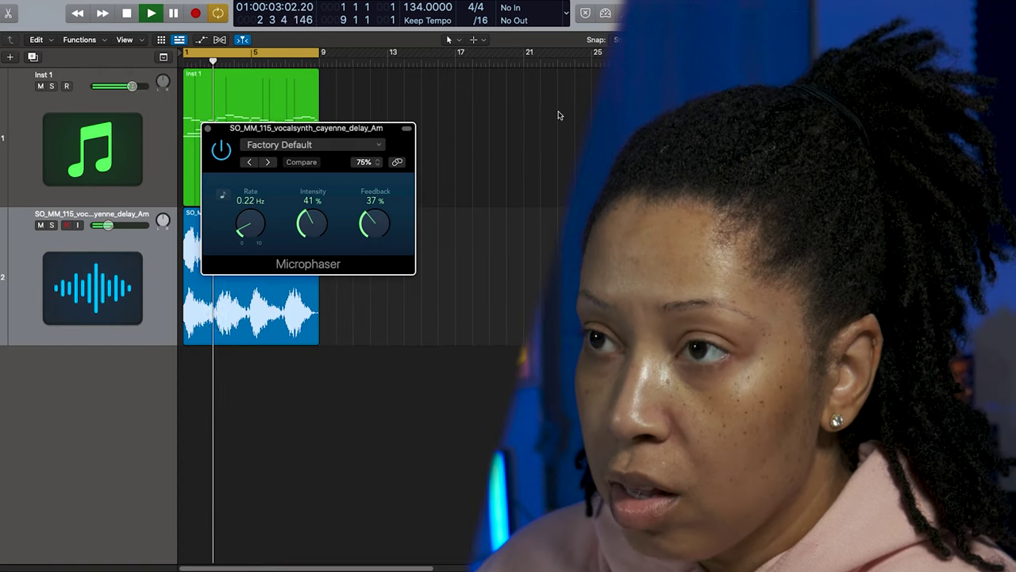
drag(109, 226, 114, 226)
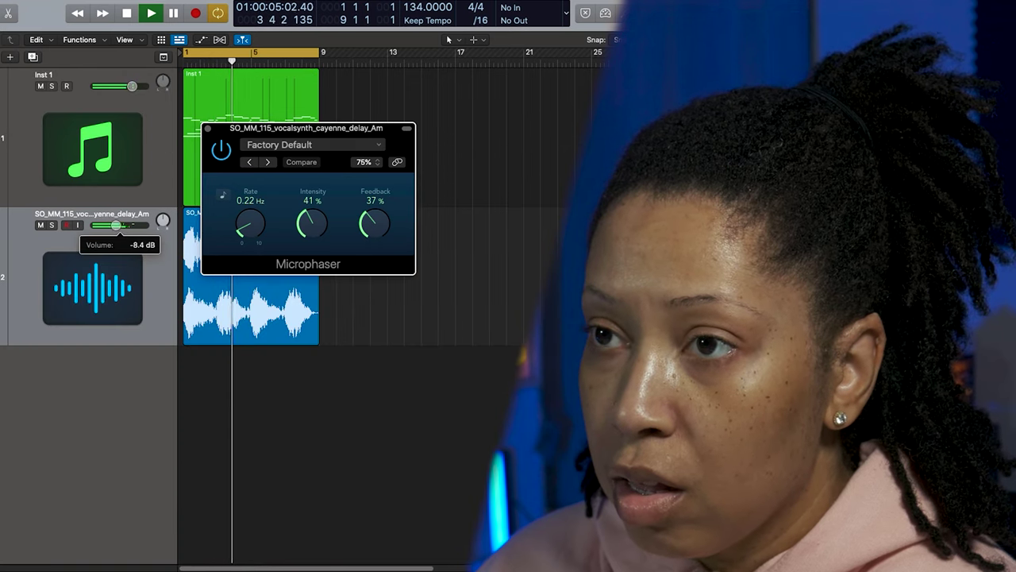
Set the Microphaser's feedback to 15% and reduce its intensity.
drag(374, 224, 365, 258)
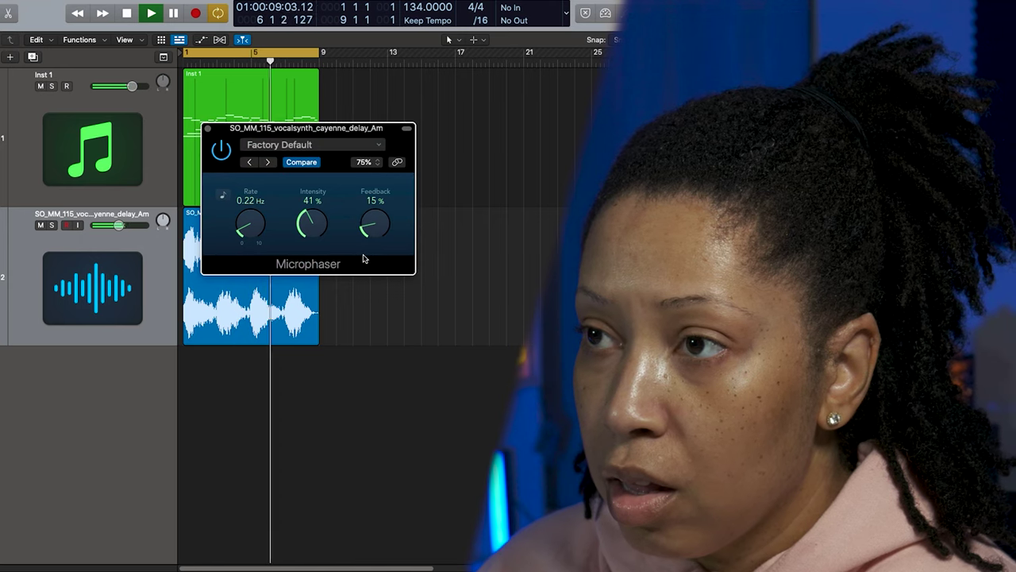
drag(309, 224, 310, 254)
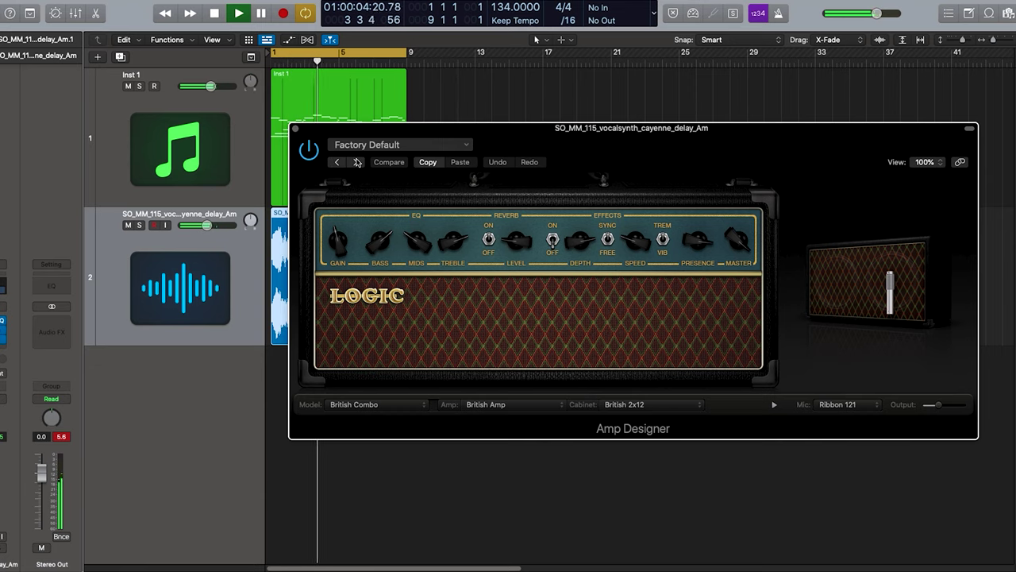
Choose the A-List Clean preset in Amp Designer on the vocalsynth track, close the plug-in and stop playback.
click(358, 162)
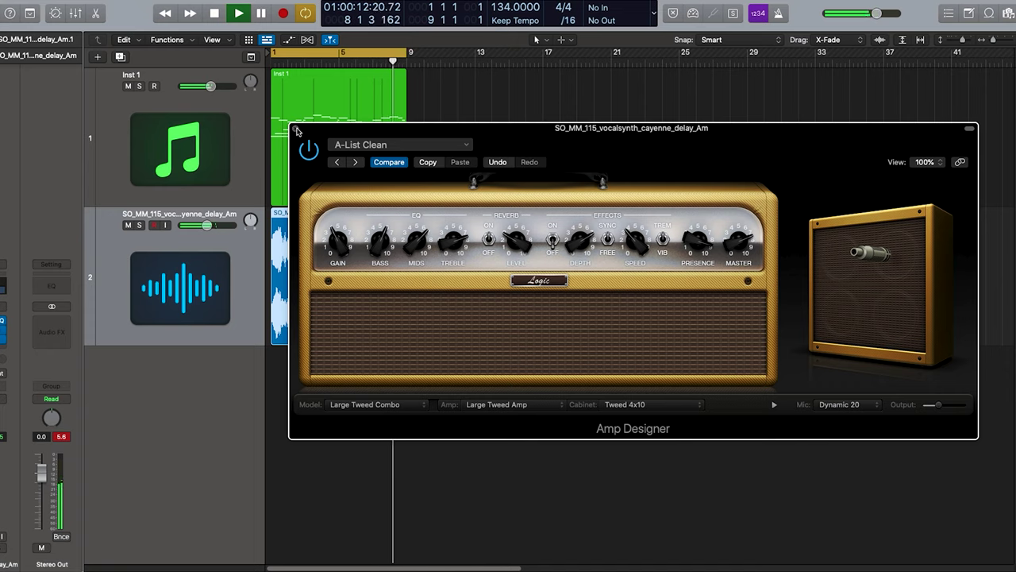
click(295, 128)
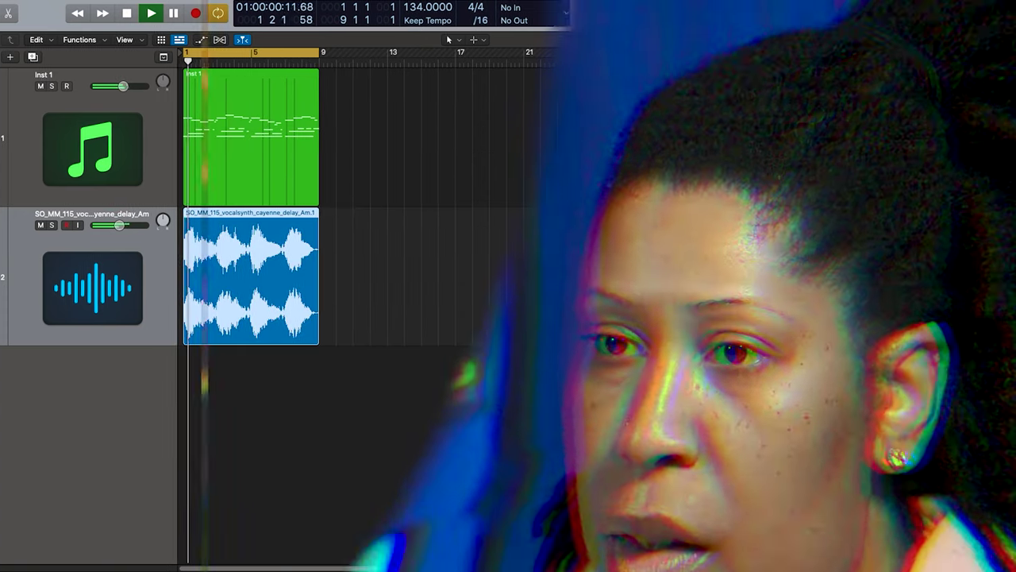
key(space)
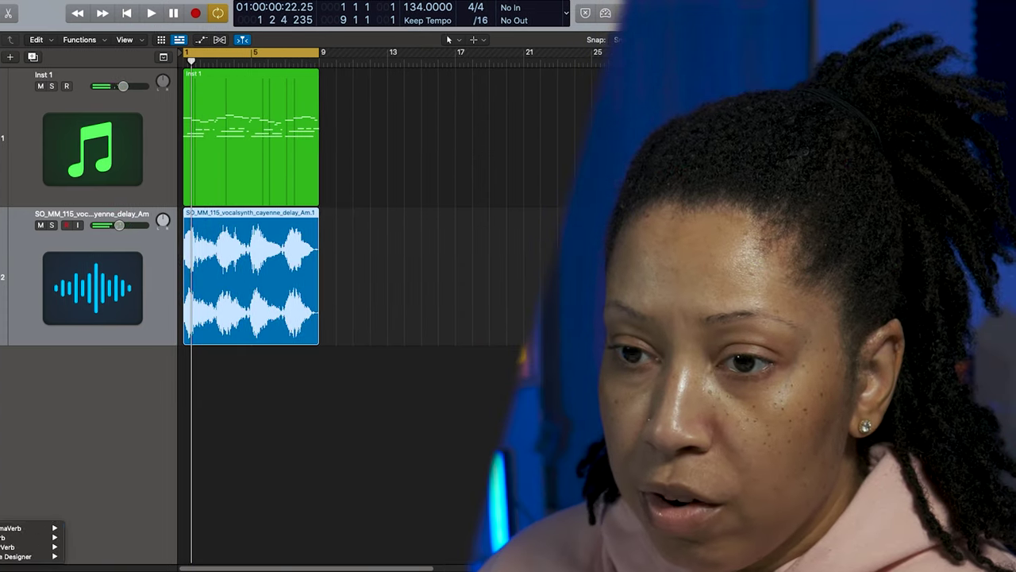
Add a SilverVerb to the vocalsynth track and set its dry level to 74% and room size to about 122.
click(247, 406)
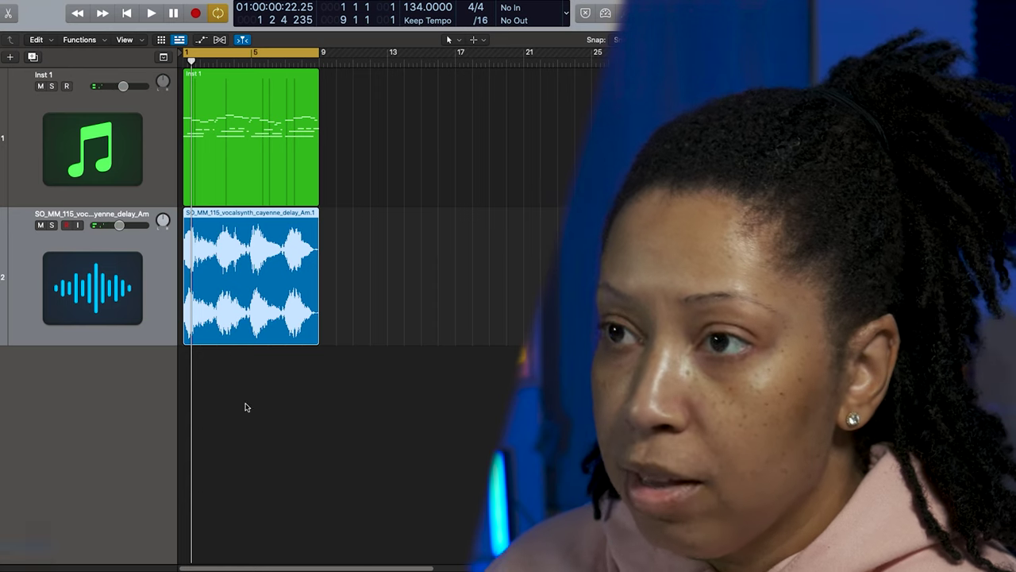
key(space)
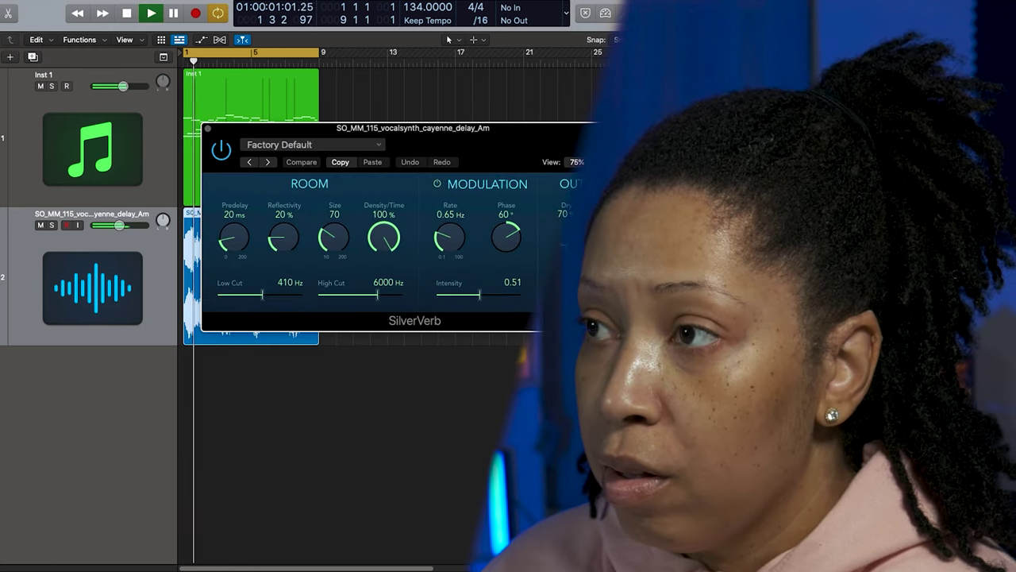
drag(565, 246, 564, 242)
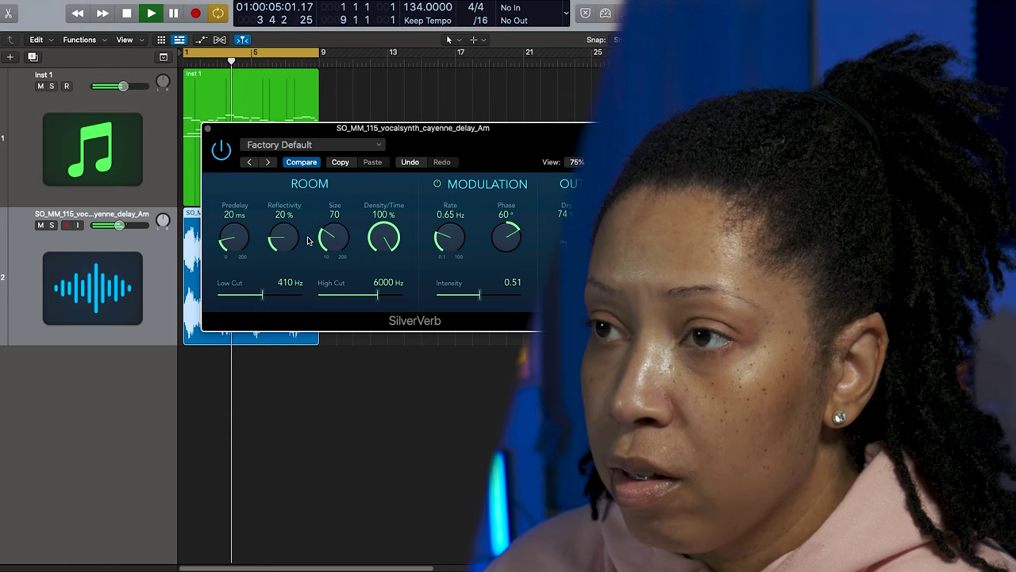
drag(331, 243, 336, 203)
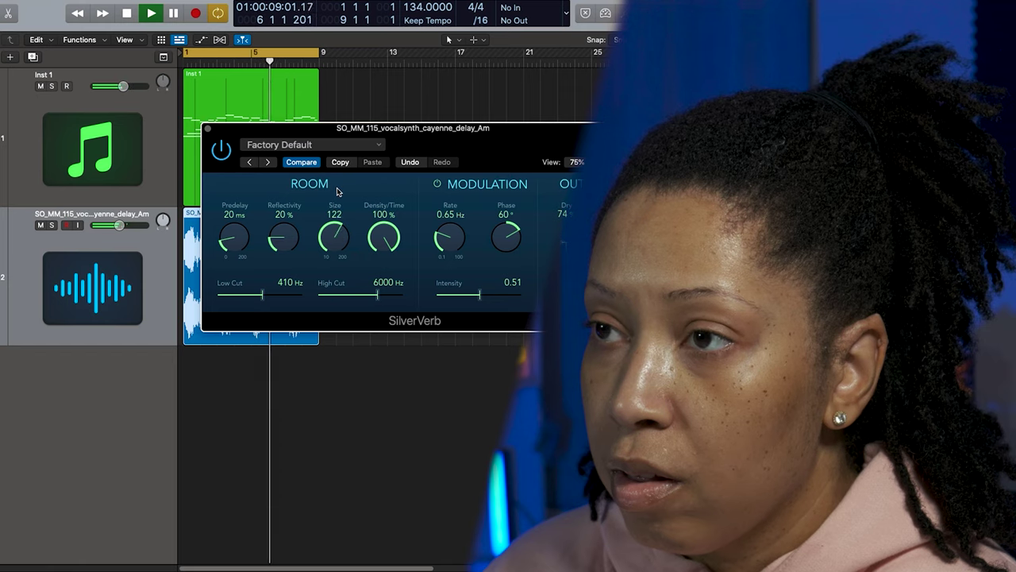
drag(330, 224, 330, 229)
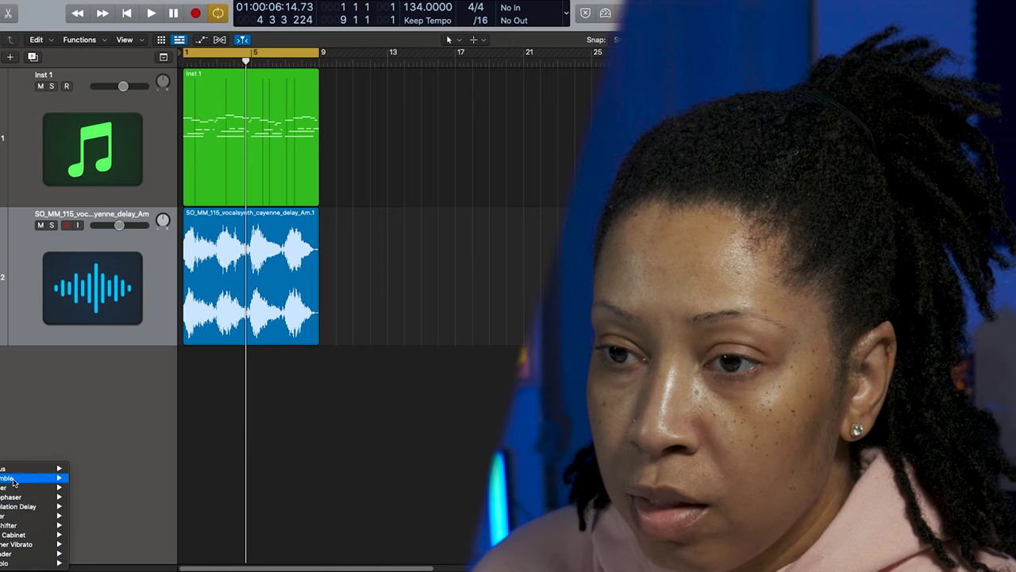
Add a Chorus to the vocalsynth track, set its mix to 64% and raise its intensity.
click(92, 466)
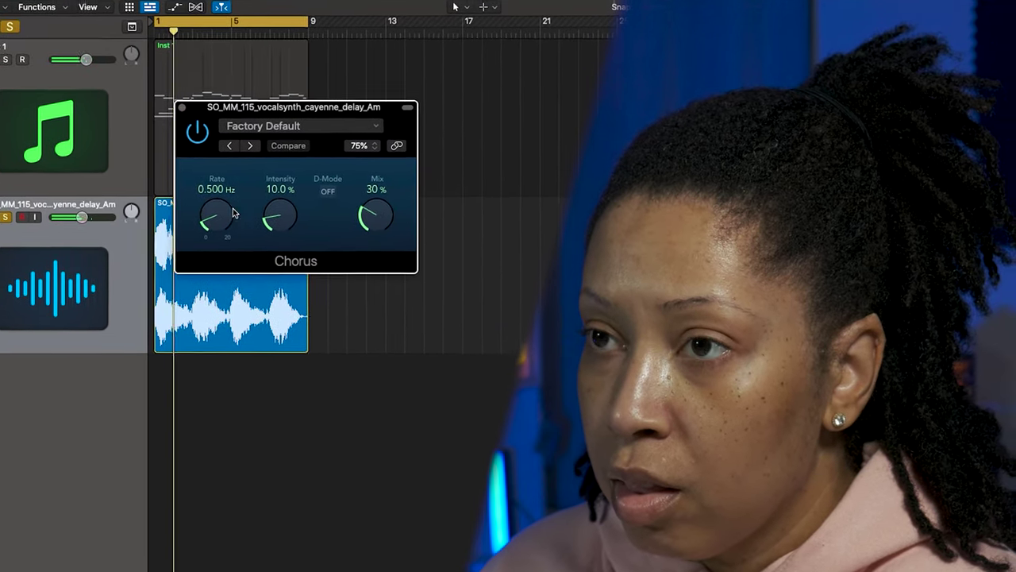
drag(377, 214, 373, 133)
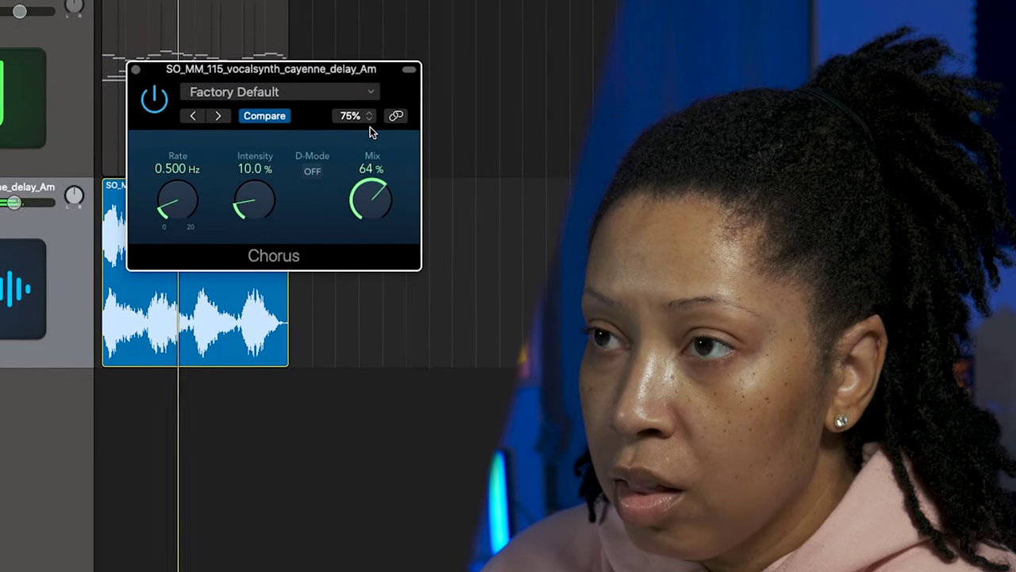
drag(255, 198, 249, 143)
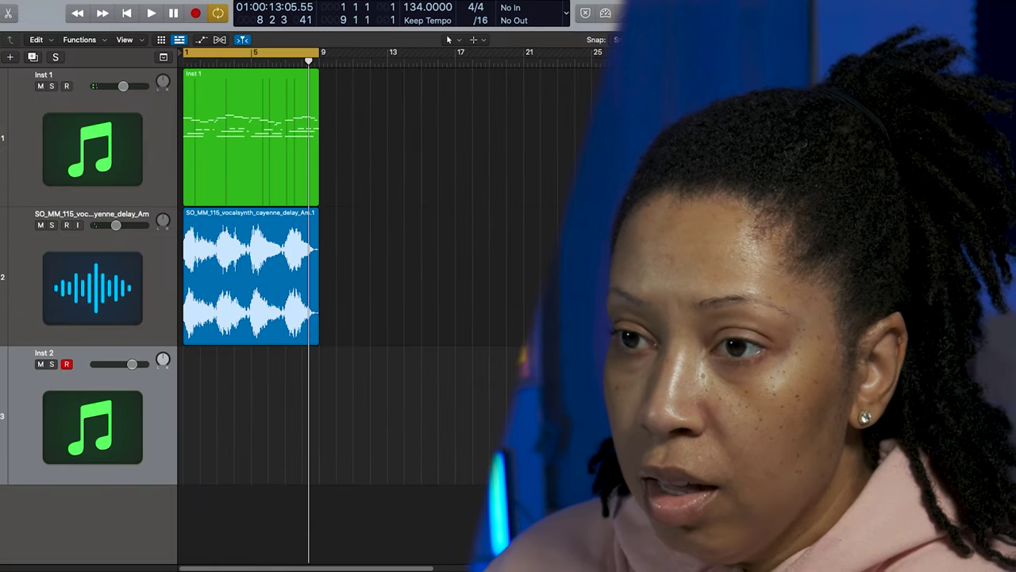
Load Pigments on the Inst 2 track and audition pad presets, starting with Moving Choir.
click(2, 396)
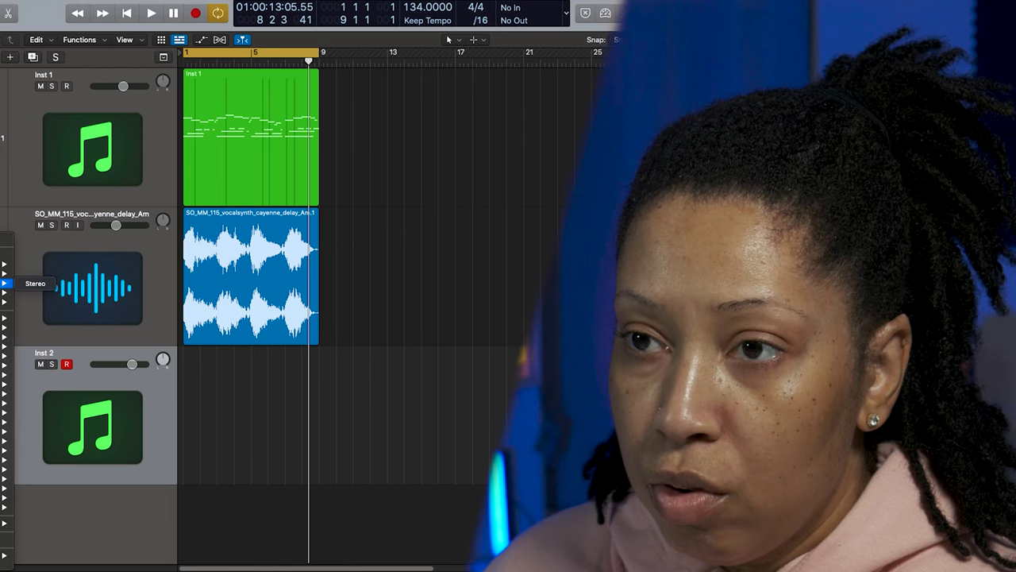
click(415, 157)
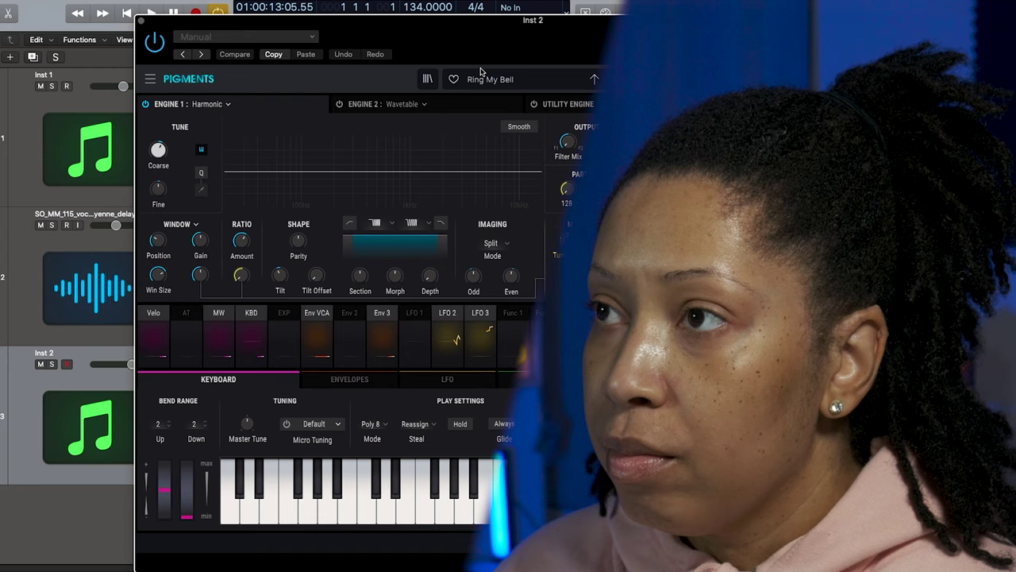
click(536, 83)
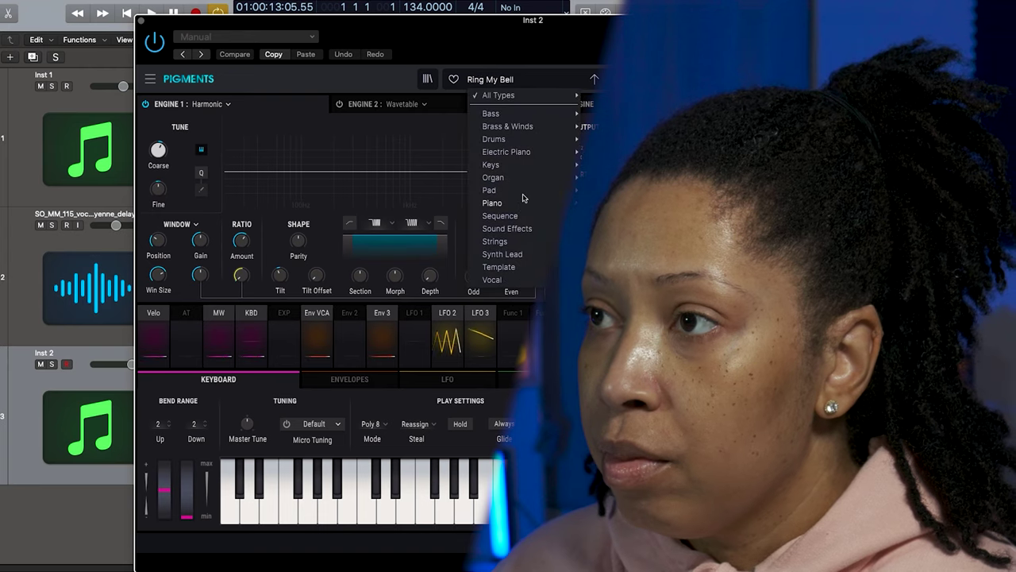
mouse_move(512, 191)
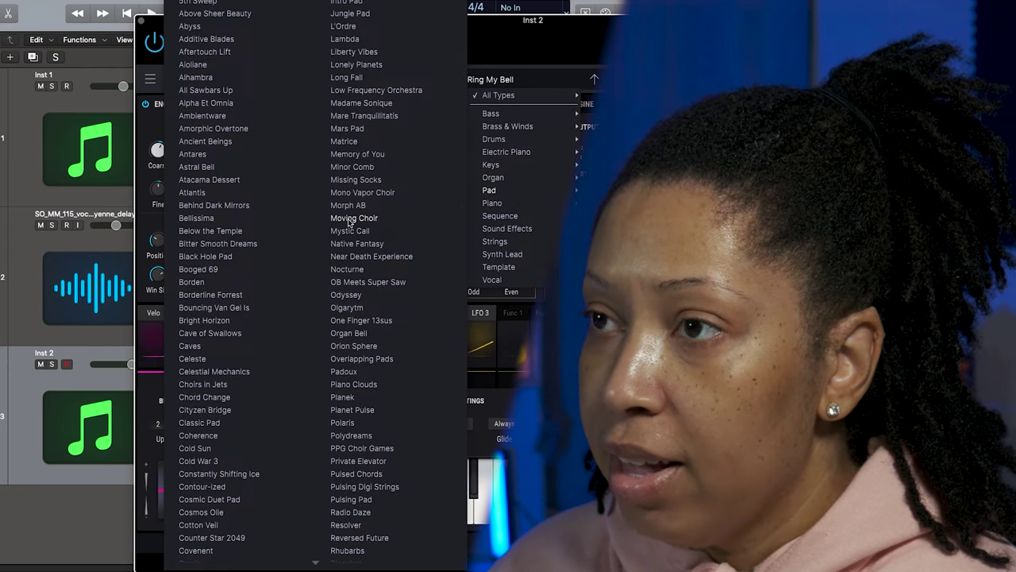
click(353, 217)
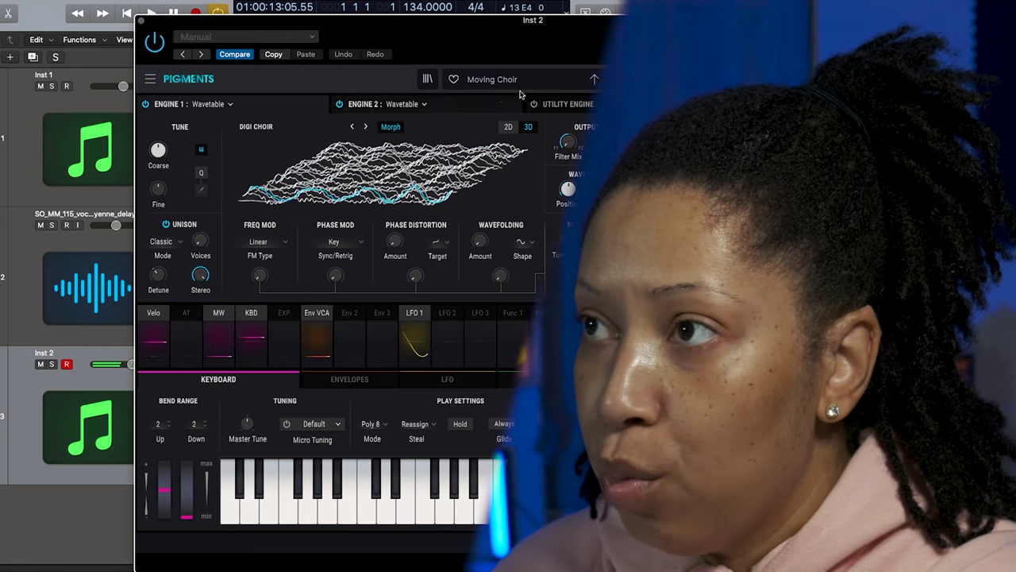
click(566, 79)
click(566, 79)
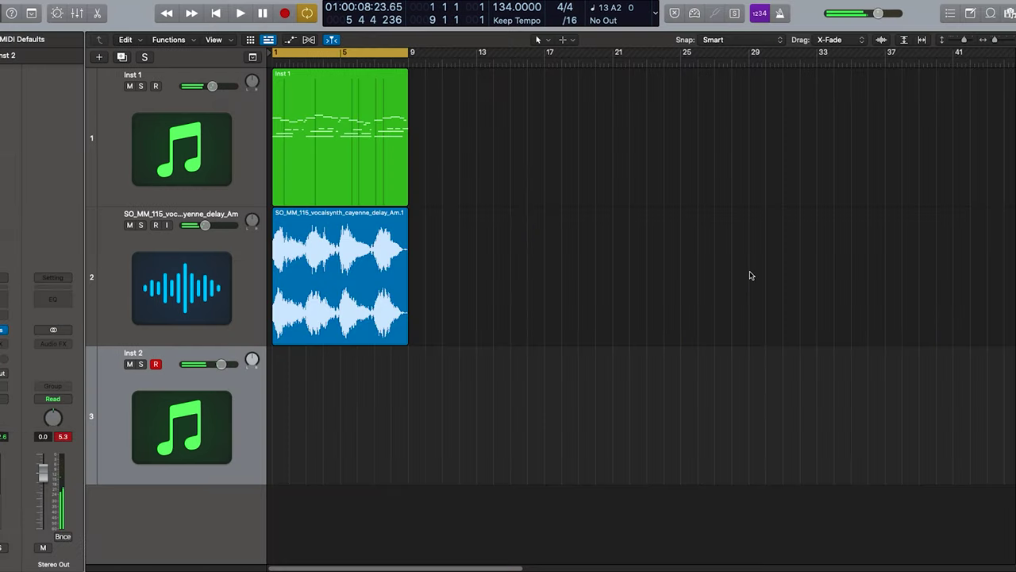
Record a pad melody on the Inst 2 track over the eight-bar loop.
key(r)
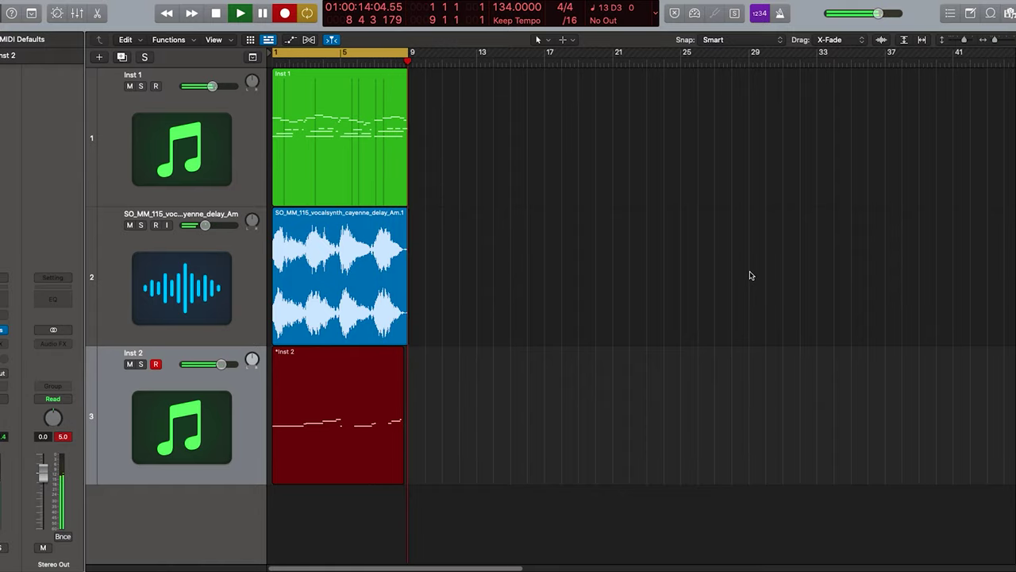
Finish the pad recording on Inst 2 and play back its region in the Piano Roll.
key(space)
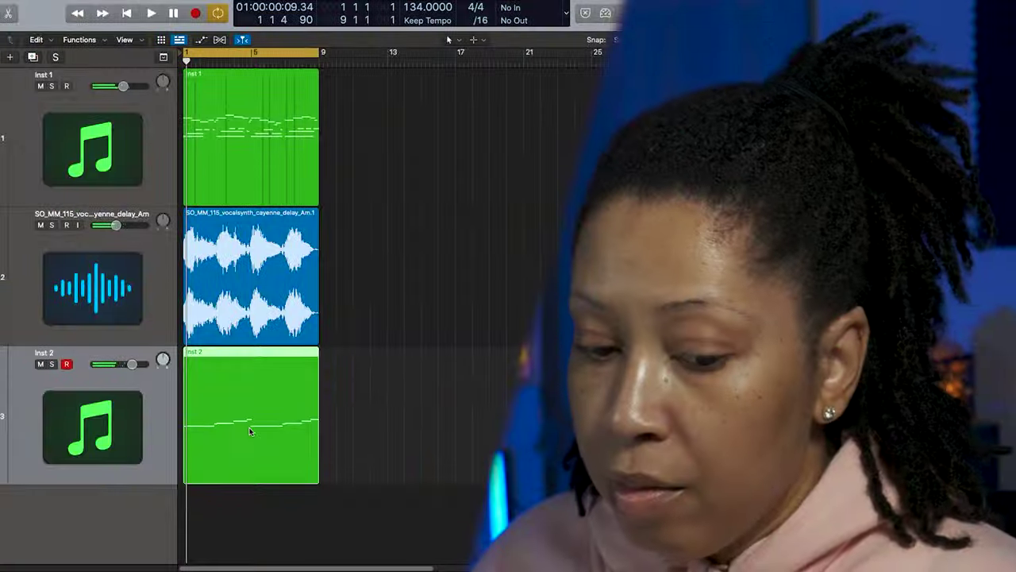
double_click(248, 430)
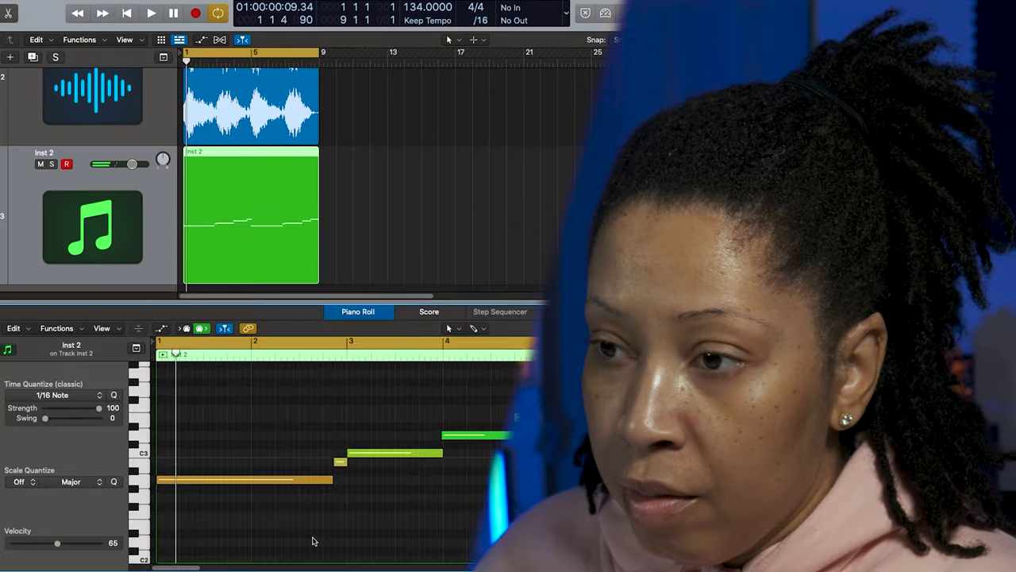
key(space)
click(463, 159)
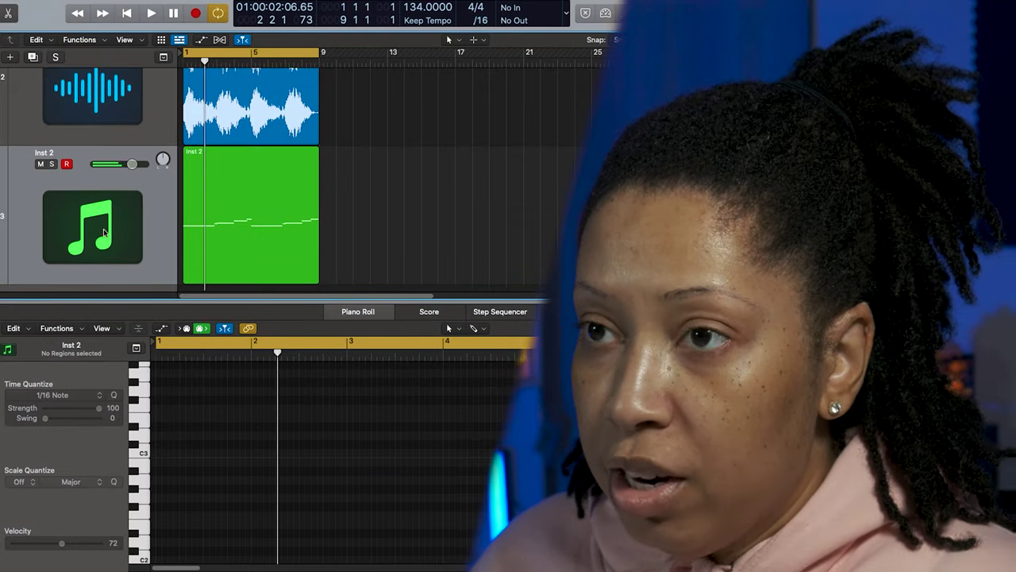
Audition more Pigments presets on the Inst 2 track, including Silk, and replace the instrument with Omnisphere.
click(60, 262)
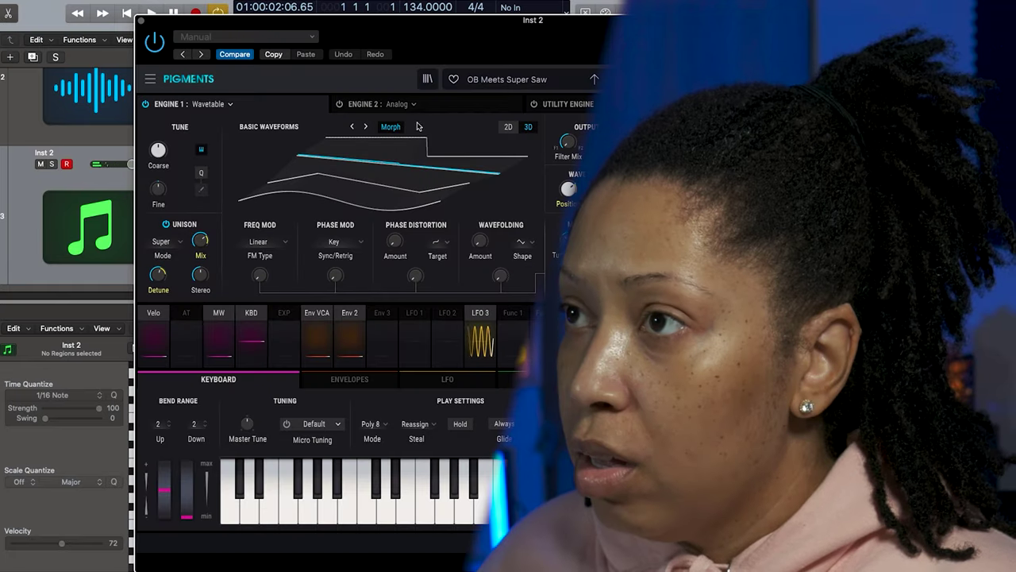
click(546, 82)
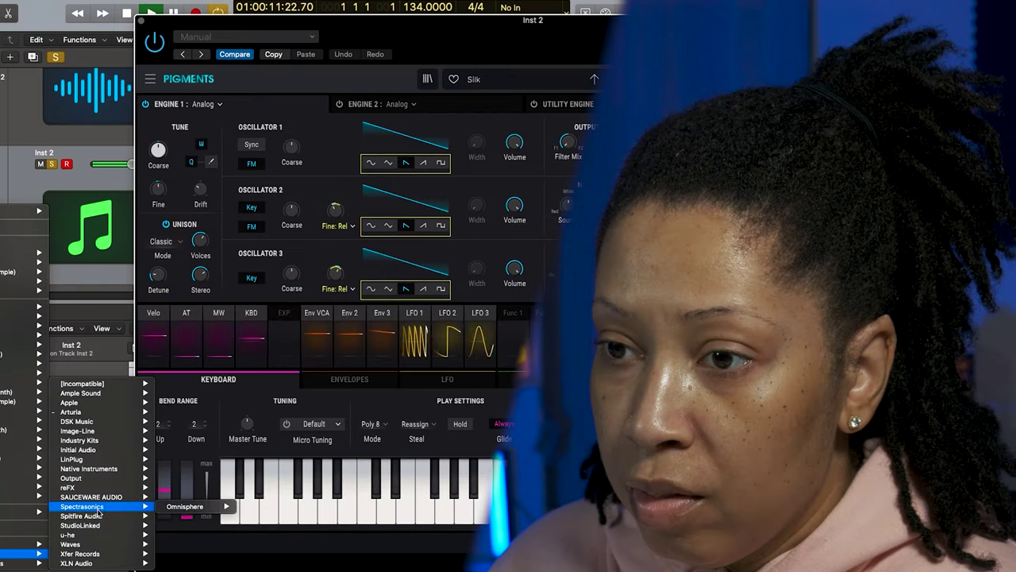
click(530, 86)
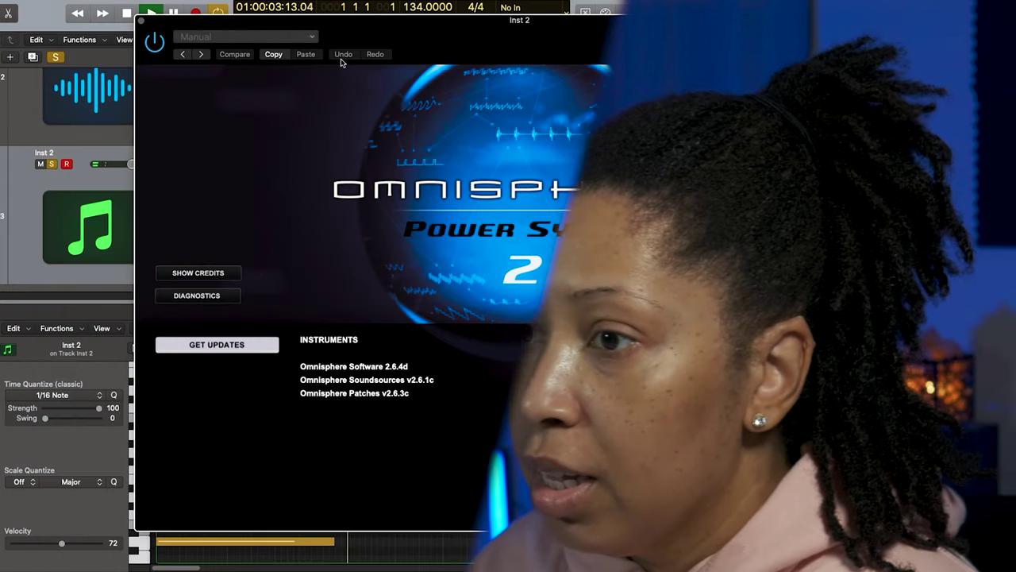
Audition Omnisphere's Pads + Strings patches on Inst 2, including Symphonic Analog Strings, Dark Juno Pad 1 and Eternal Swells.
click(222, 354)
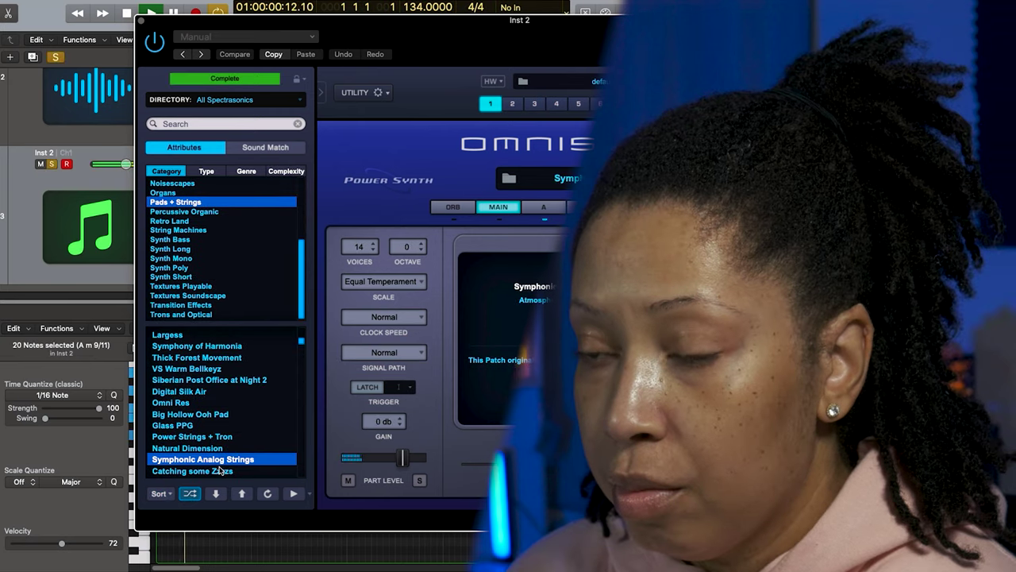
click(219, 470)
scroll(230, 457, down, 3)
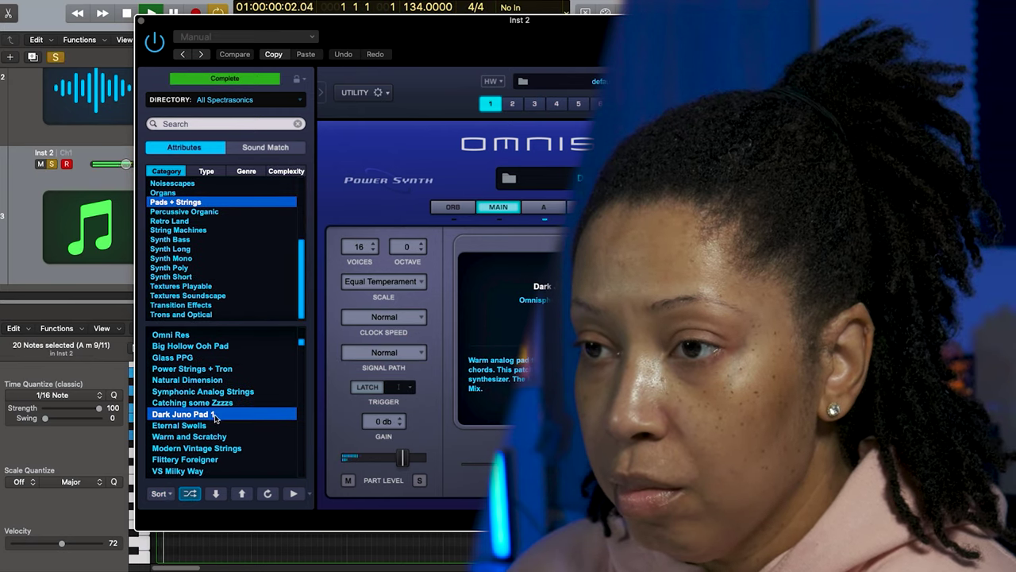
key(Down)
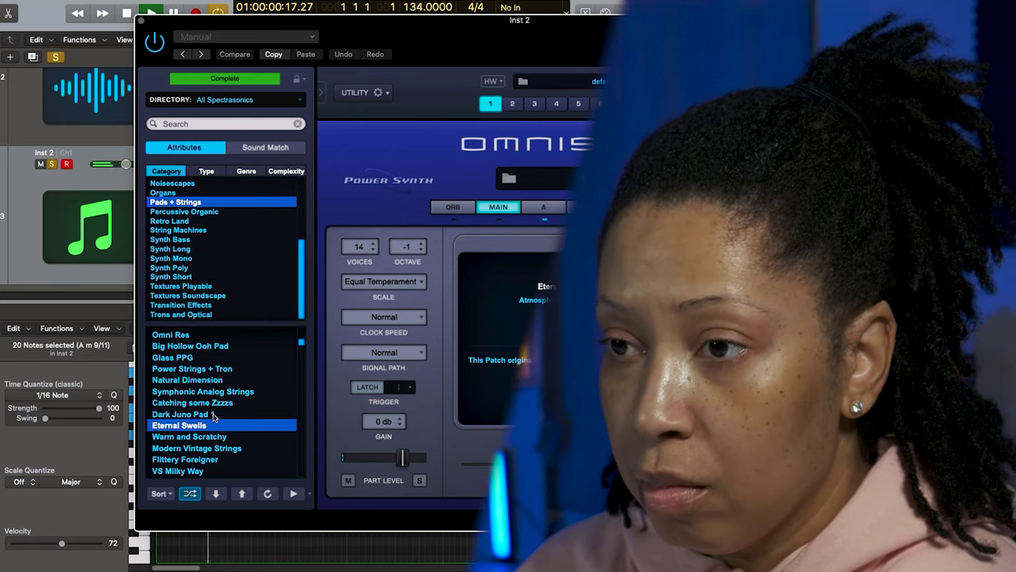
key(Down)
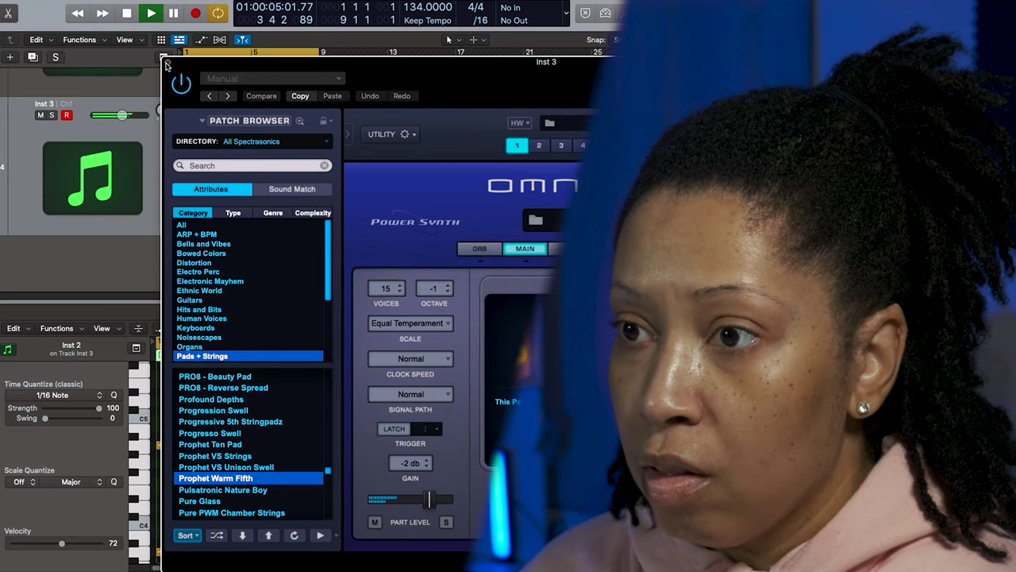
Close the Omnisphere window on Inst 3 and listen to the layered loop across all tracks.
click(168, 62)
click(502, 241)
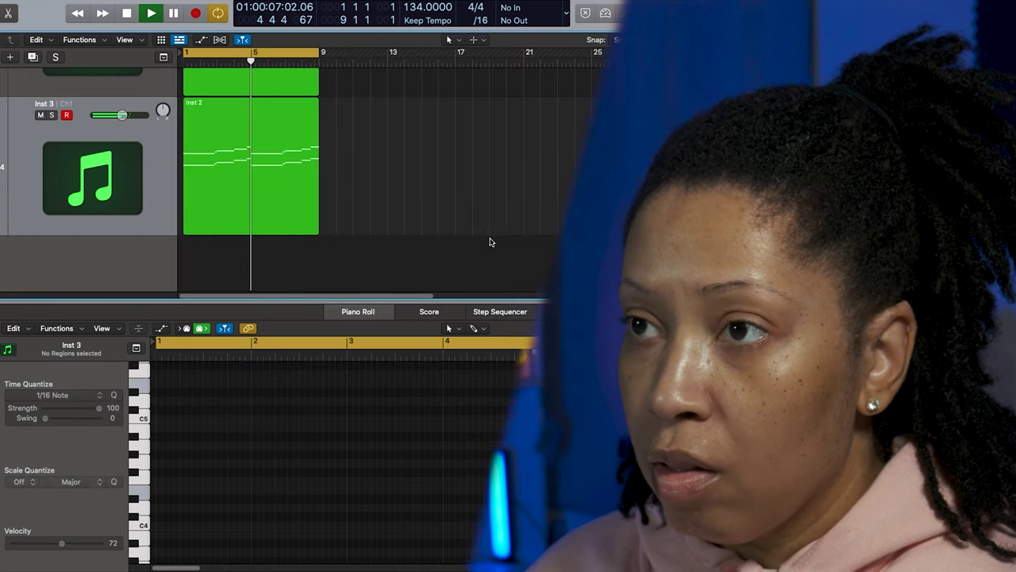
scroll(444, 199, up, 4)
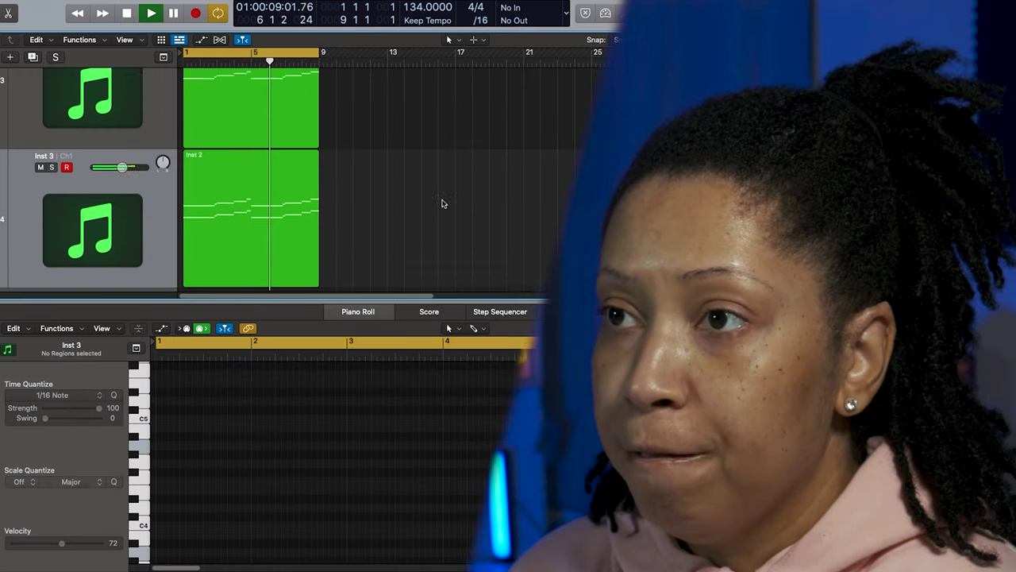
click(220, 225)
scroll(294, 512, up, 3)
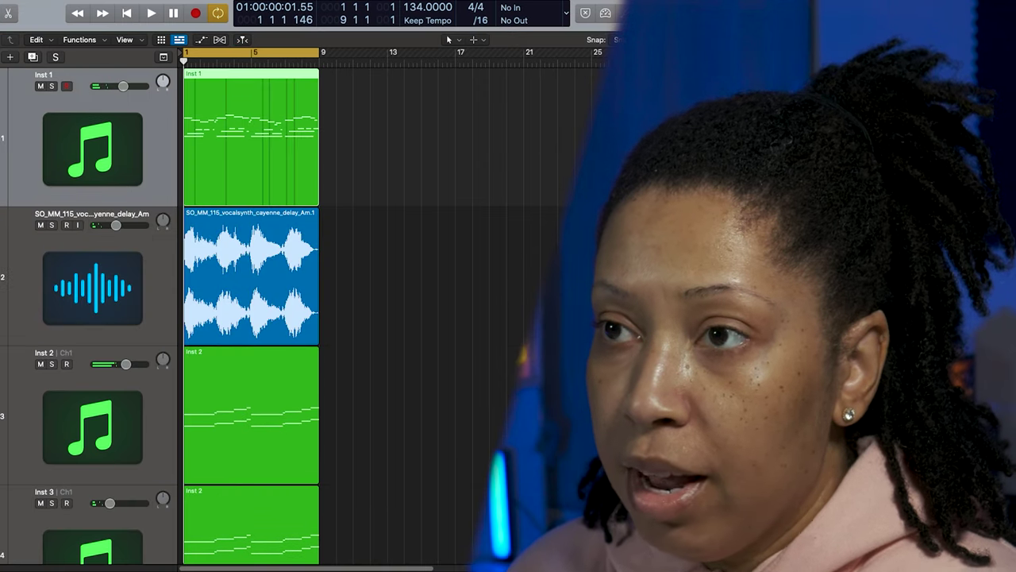
Add a software instrument track below Inst 1 and try recording a melody take on it.
key(alt+super+s)
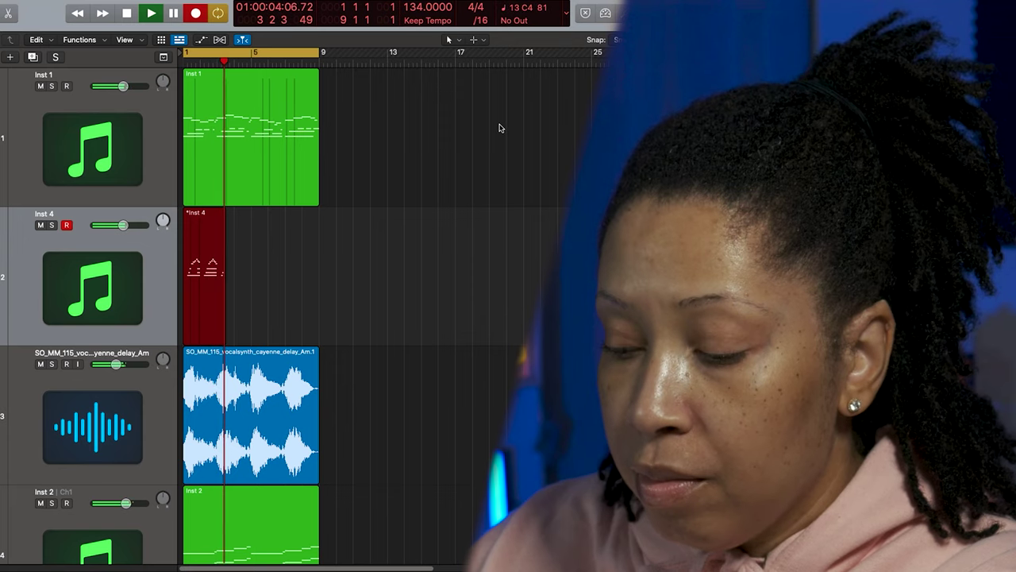
key(space)
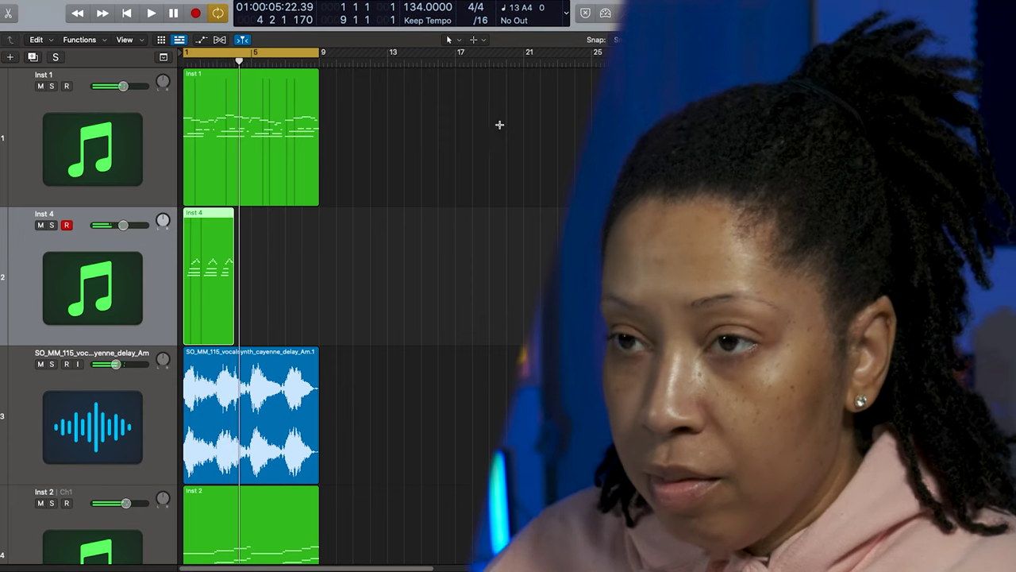
key(super+z)
Rehearse against the loop from the start and record a four-bar melody on the Inst 4 track.
key(Return)
key(space)
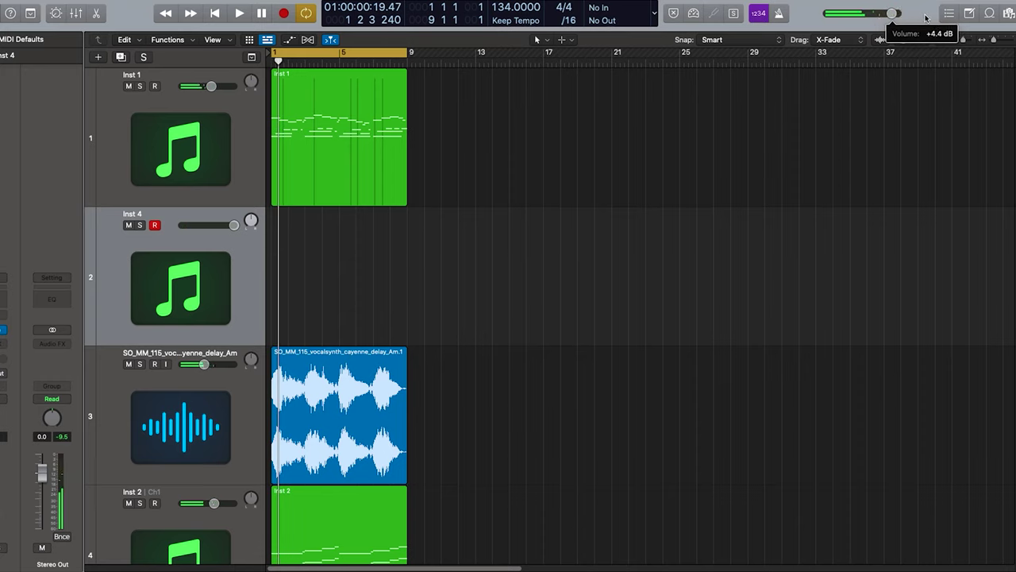
key(space)
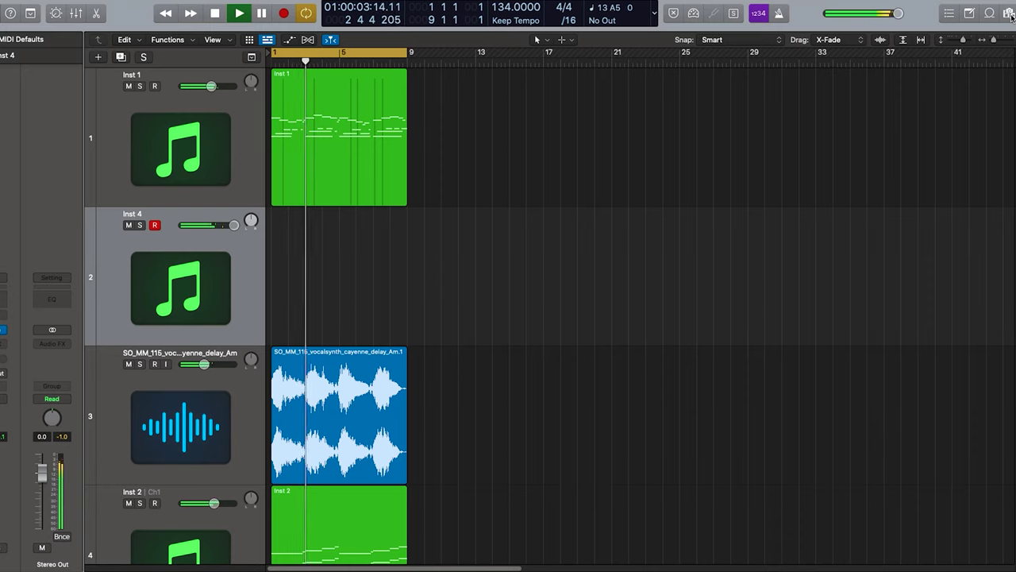
key(r)
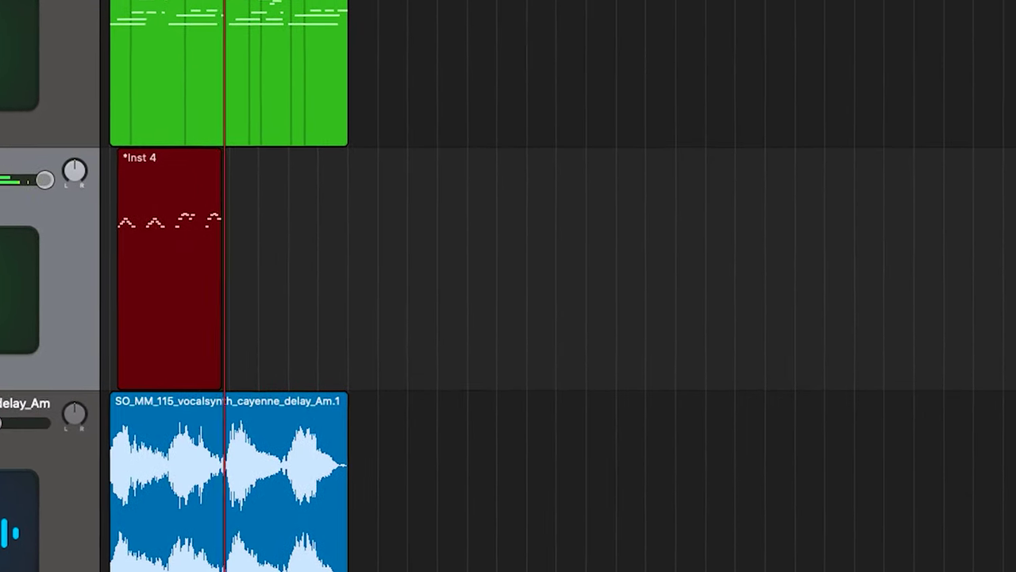
key(space)
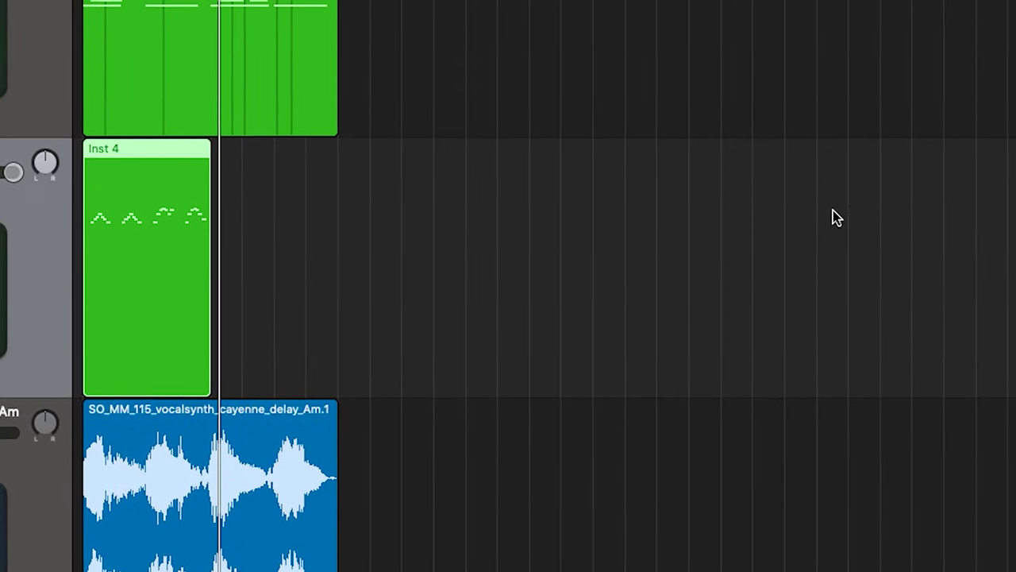
Humanize the timing and velocity of all notes in the Inst 4 region.
double_click(124, 275)
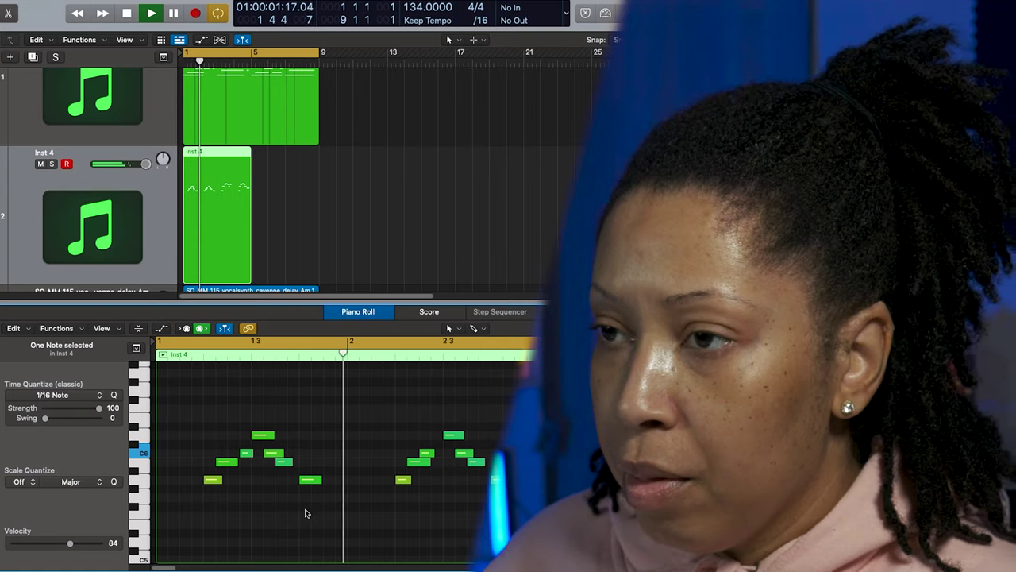
key(space)
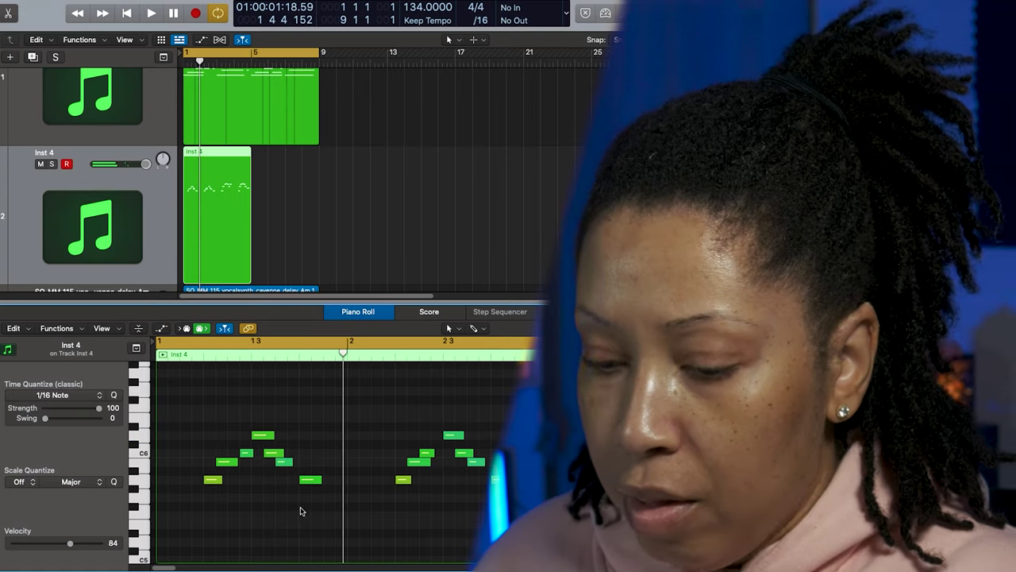
key(super+a)
key(shift+alt+d)
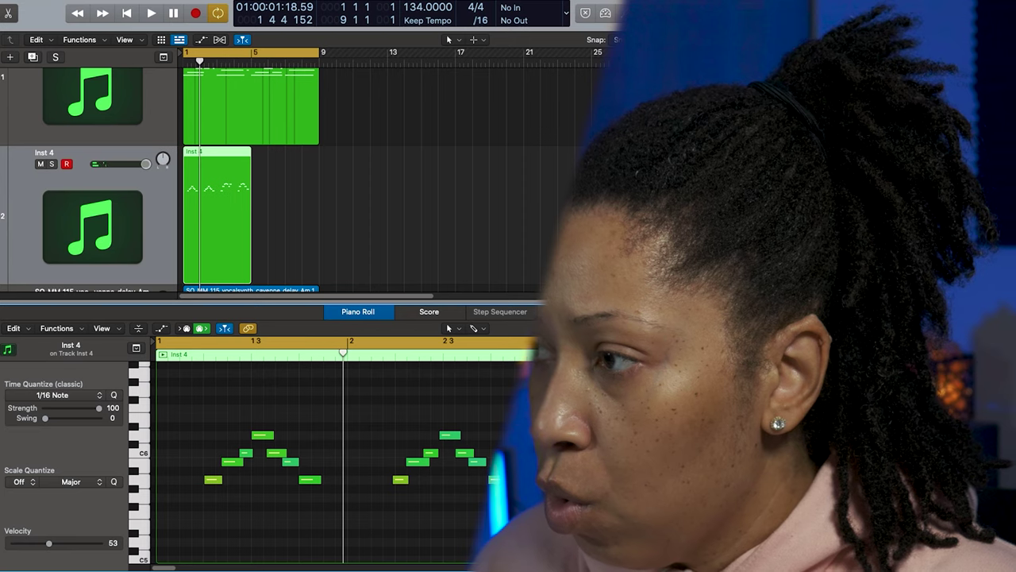
drag(874, 461, 874, 452)
click(169, 449)
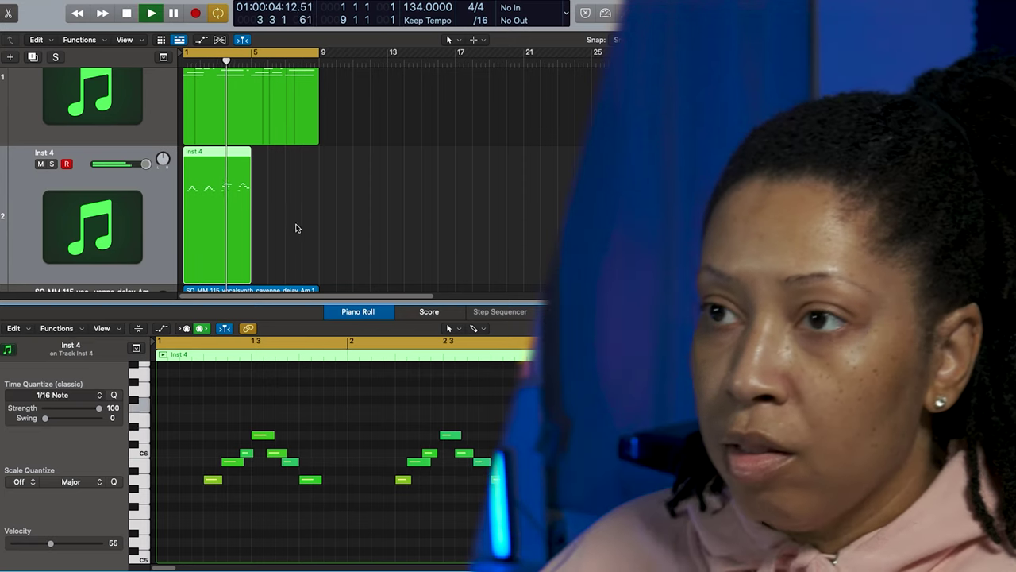
Repeat the four-bar Inst 4 region once to fill the eight-bar loop.
click(255, 218)
click(199, 236)
key(super+r)
click(425, 279)
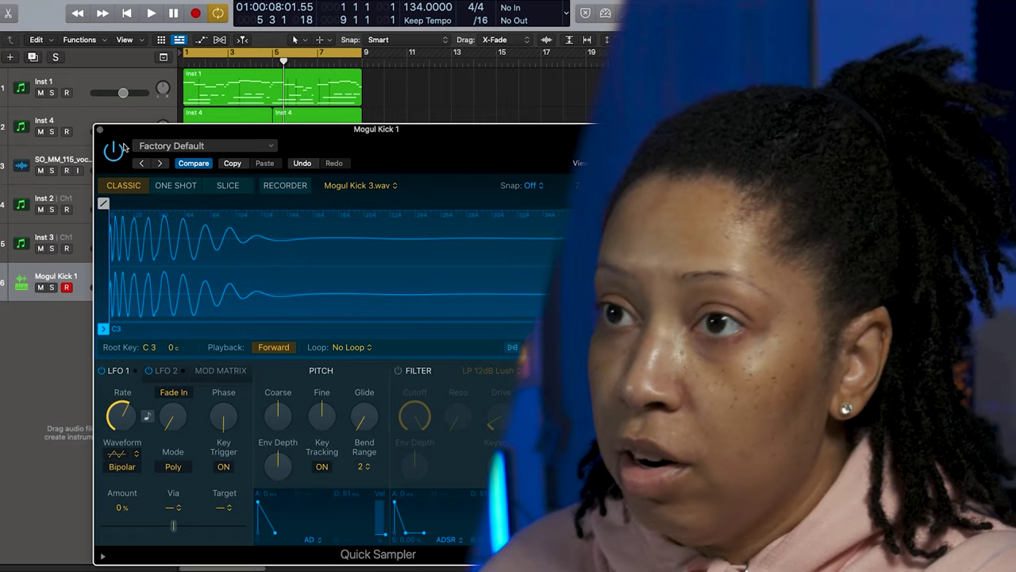
Close the kick sampler and load Mogul Spinz808.wav into the Mogul 808 1 C track's Quick Sampler.
click(99, 129)
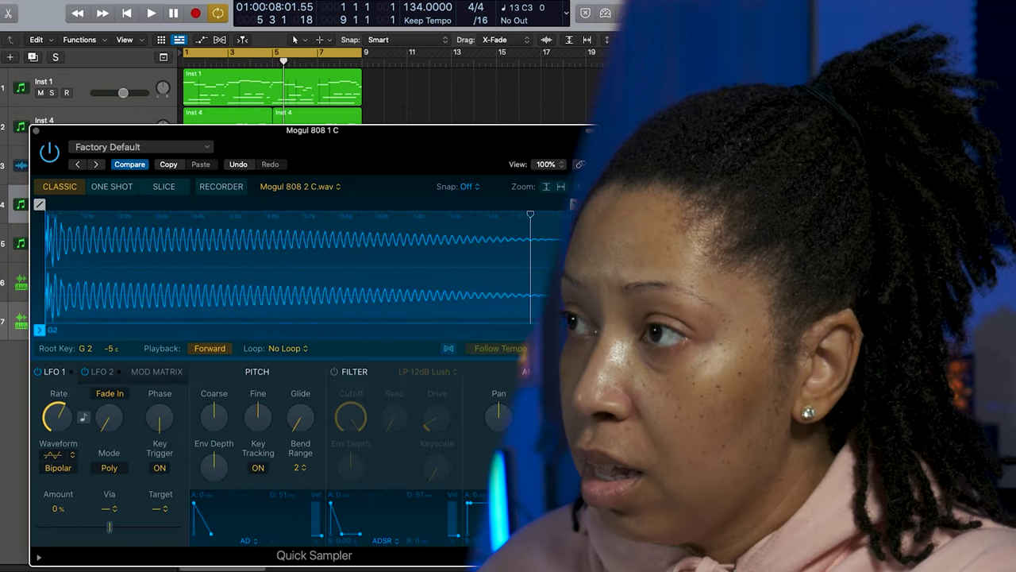
drag(603, 262, 350, 262)
drag(604, 262, 128, 250)
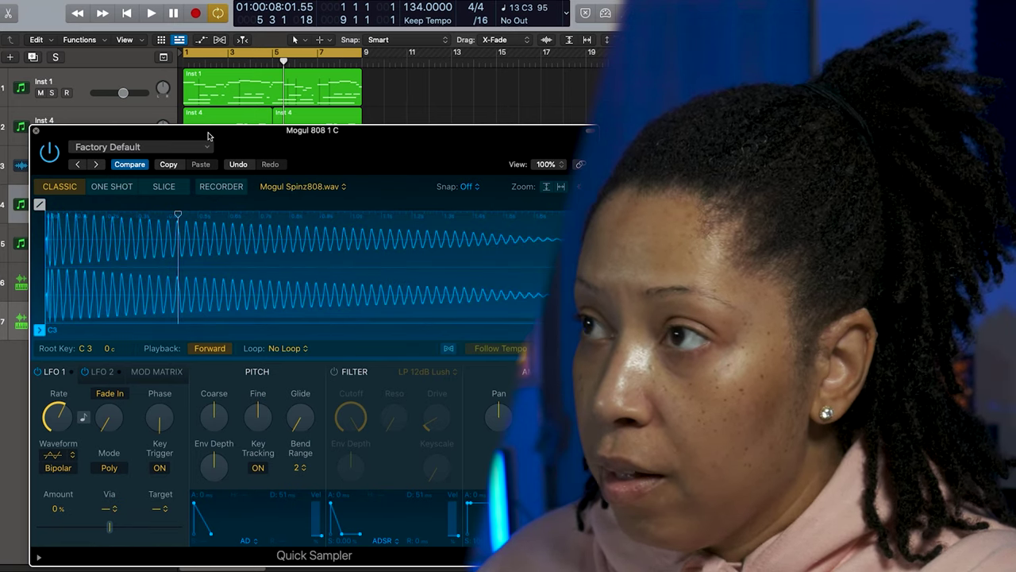
key(super+w)
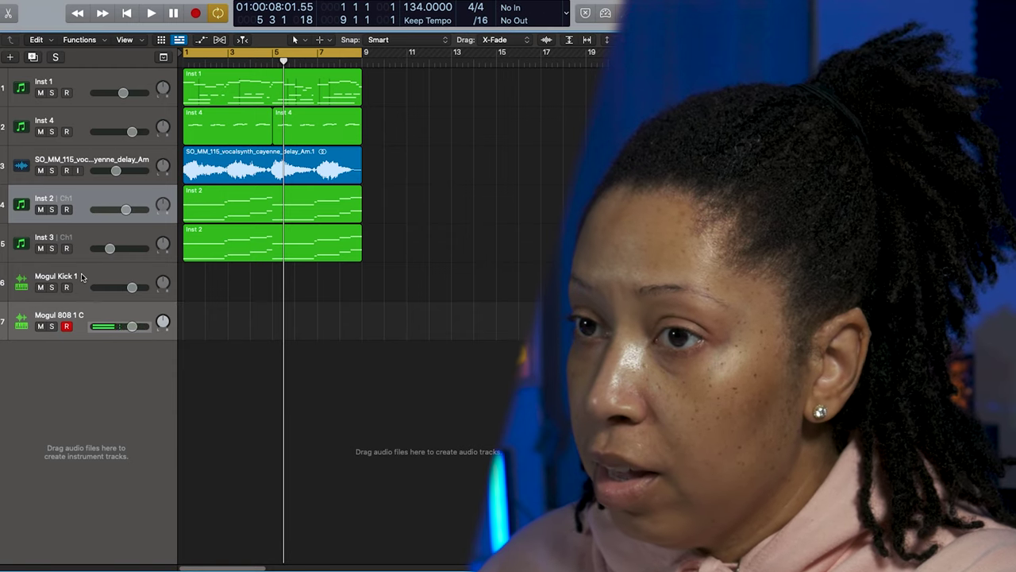
Add two one-shot Quick Sampler snare tracks below the 808, using Mogul Snare 1.wav and Mogul Snare 3.wav.
click(84, 314)
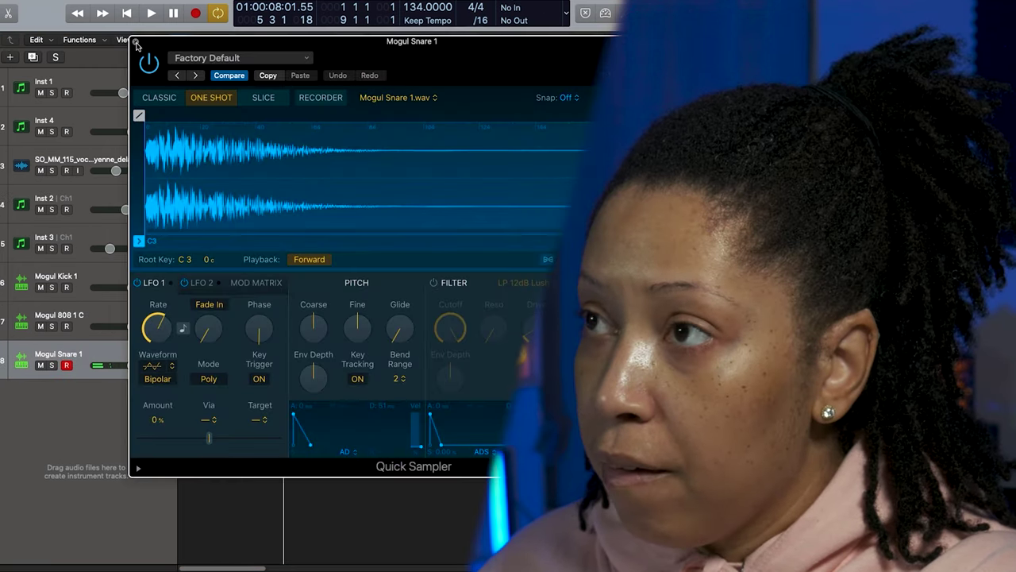
click(135, 42)
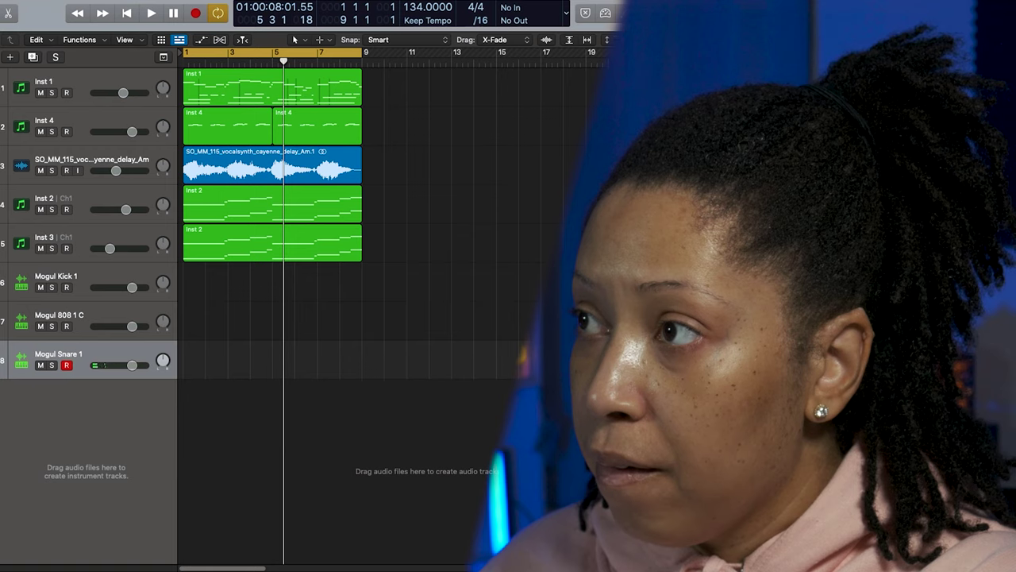
drag(794, 397, 99, 408)
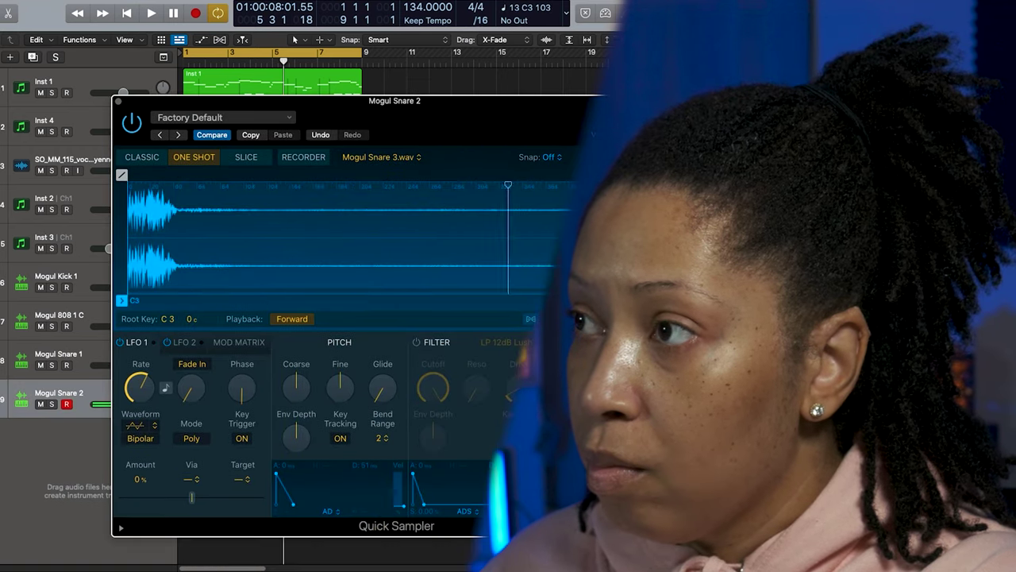
Add Quick Sampler tracks for the Mogul crash, Mogul Open Hat.wav, [HH] Azul and [HH] Detective samples.
drag(794, 397, 195, 224)
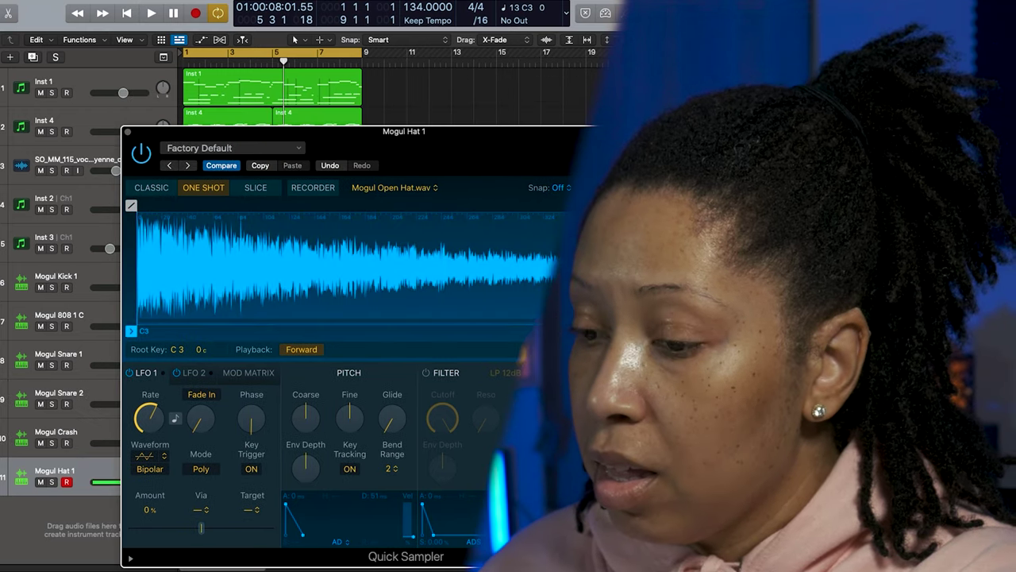
click(127, 132)
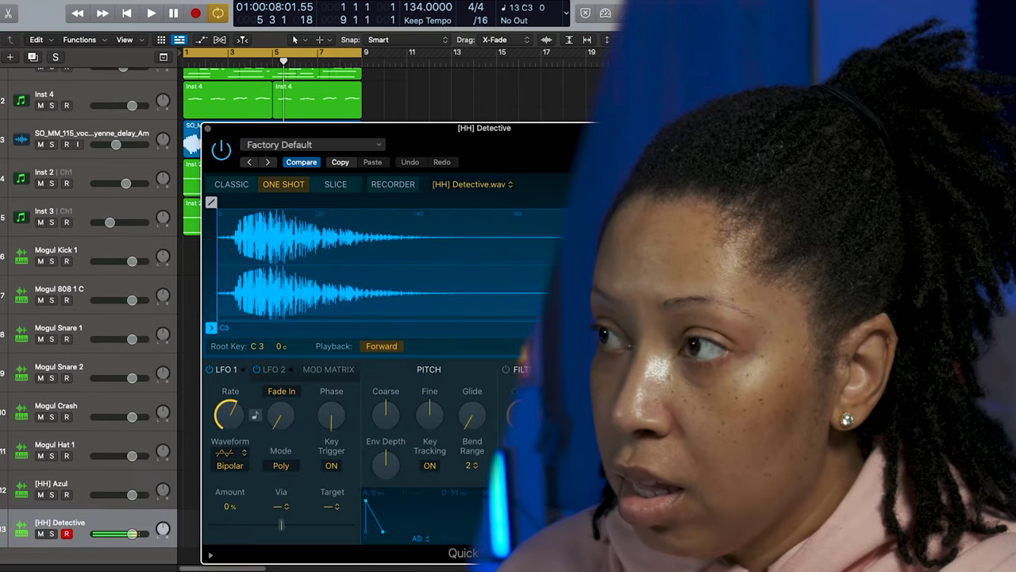
drag(603, 154, 506, 141)
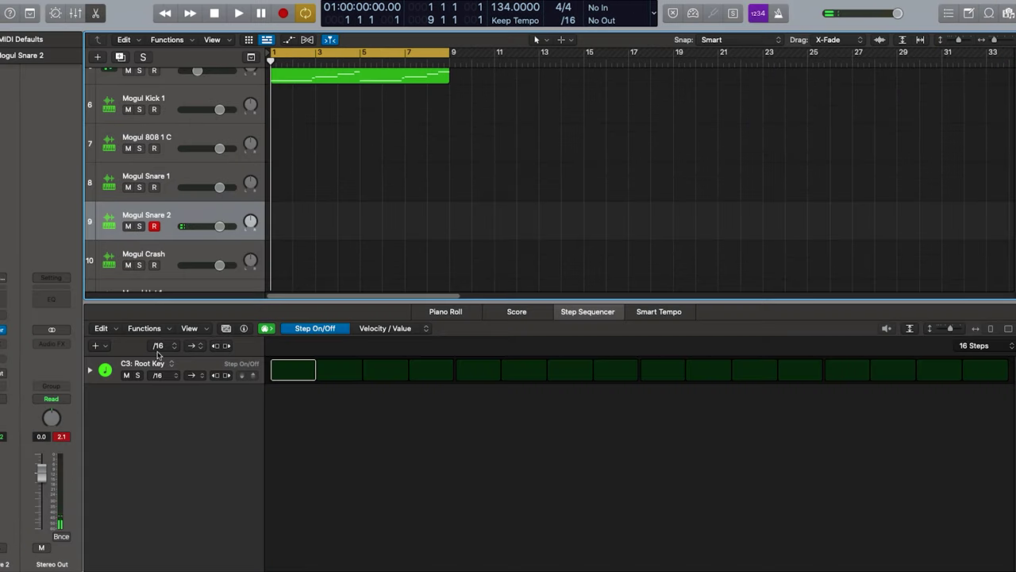
Set the step rate of the Mogul Snare 2 pattern to /8 in the Step Sequencer.
click(160, 346)
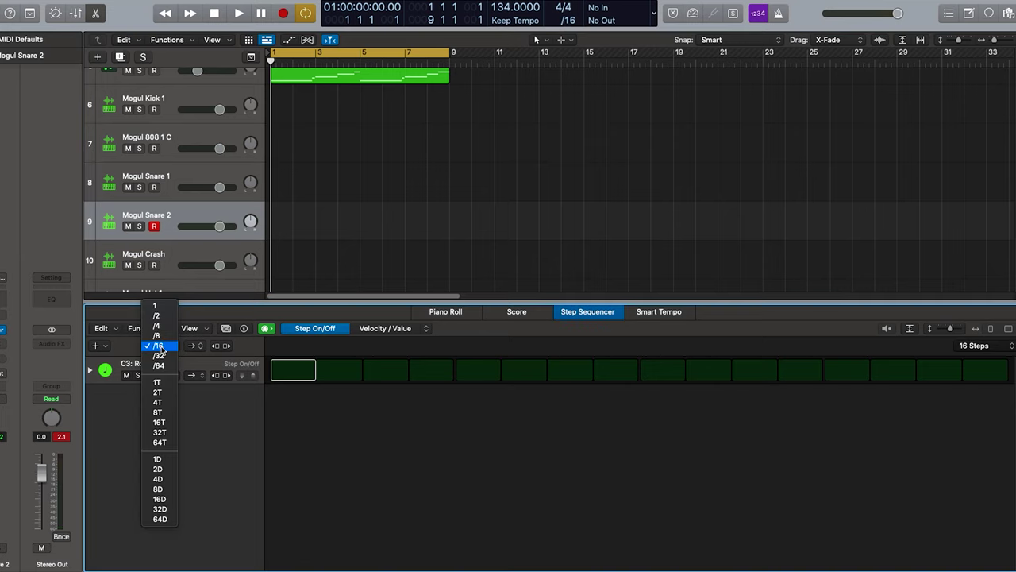
click(158, 336)
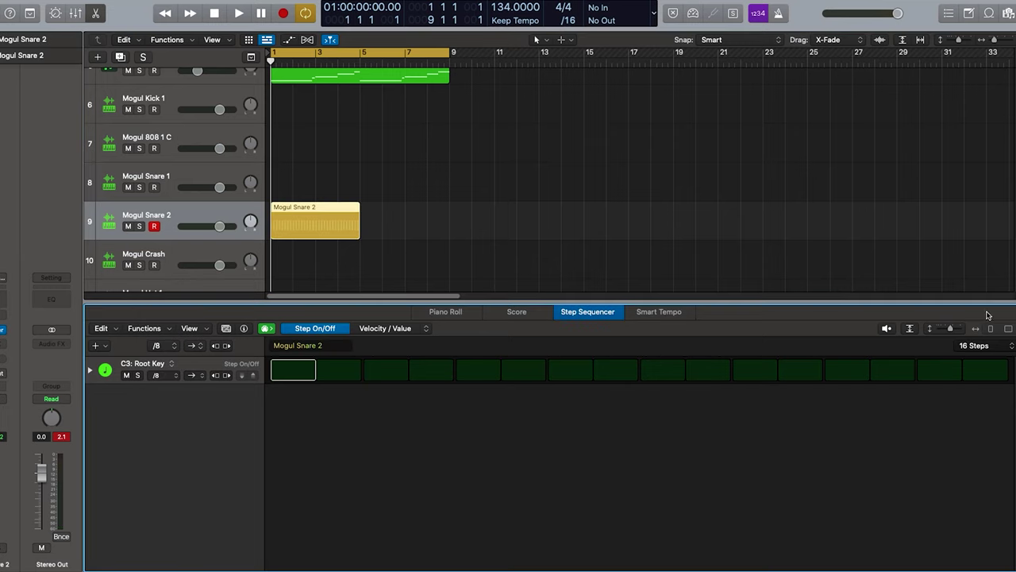
Extend the Mogul Snare 2 pattern to 32 steps and place snare hits on steps 5, 12, 20, 28 and 30.
click(976, 346)
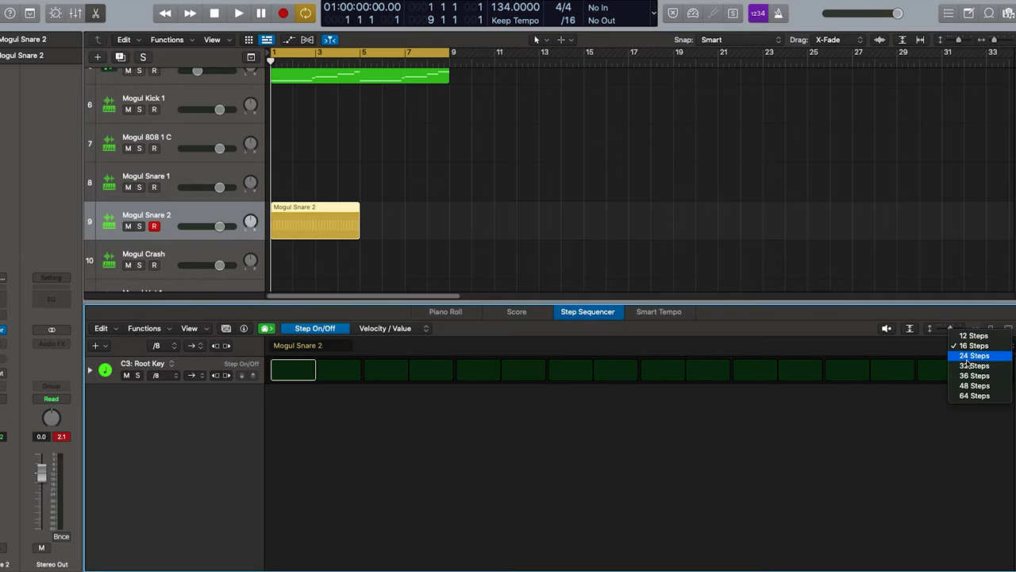
click(970, 366)
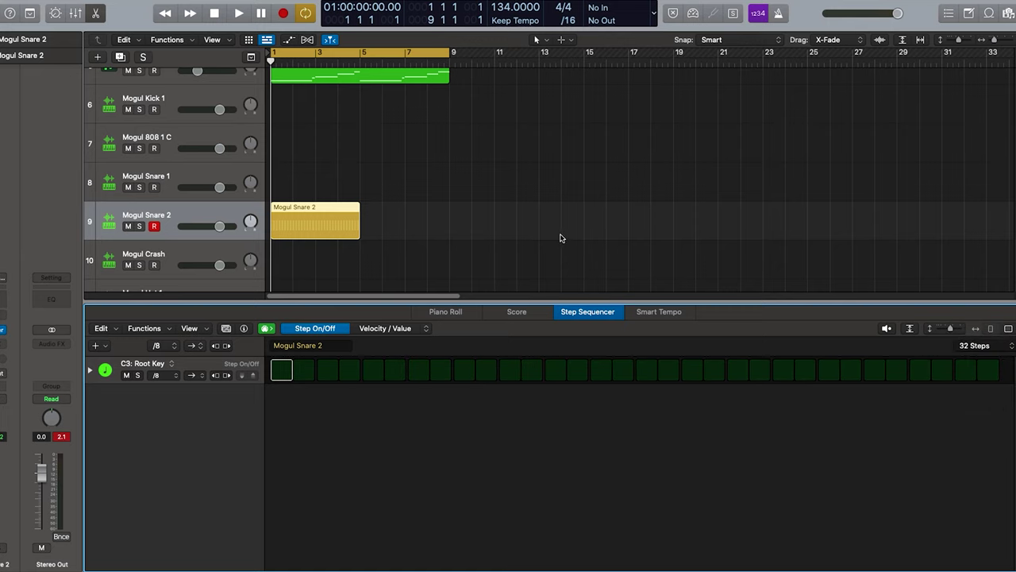
key(space)
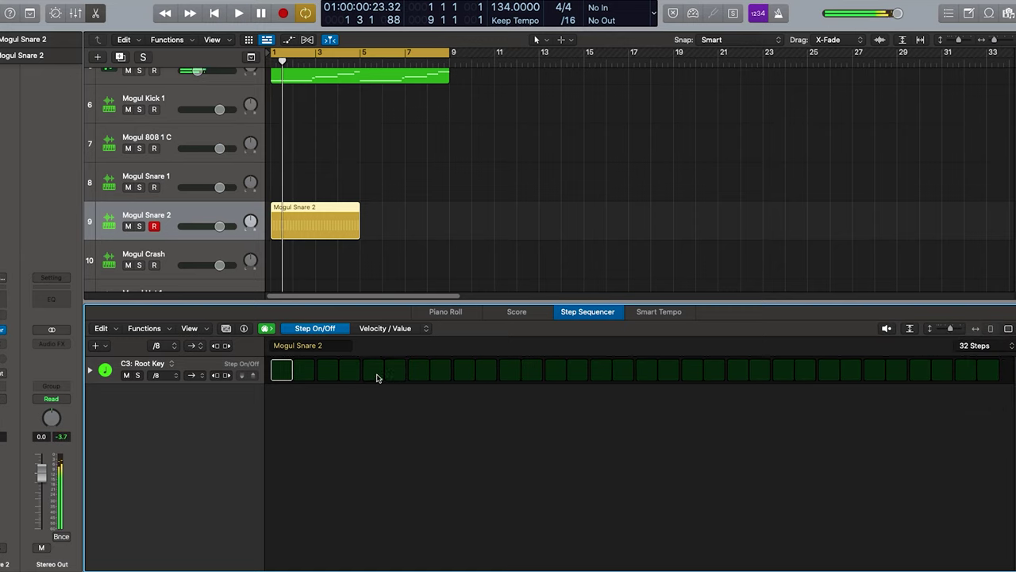
key(space)
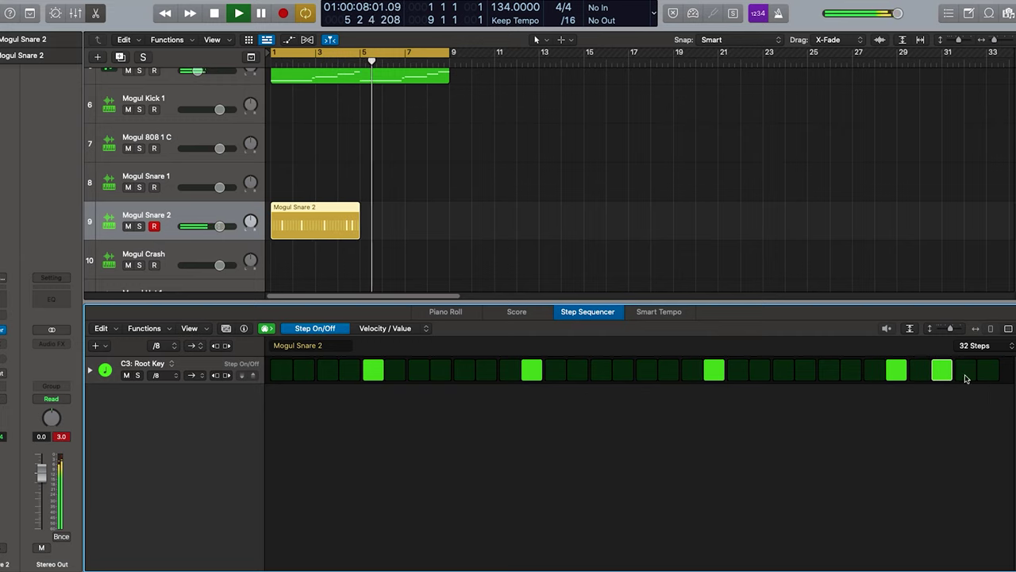
Expand the snare pattern's row, change its Gate subrow to Note Repeat, and set step 30 to a repeat of 2.
click(90, 371)
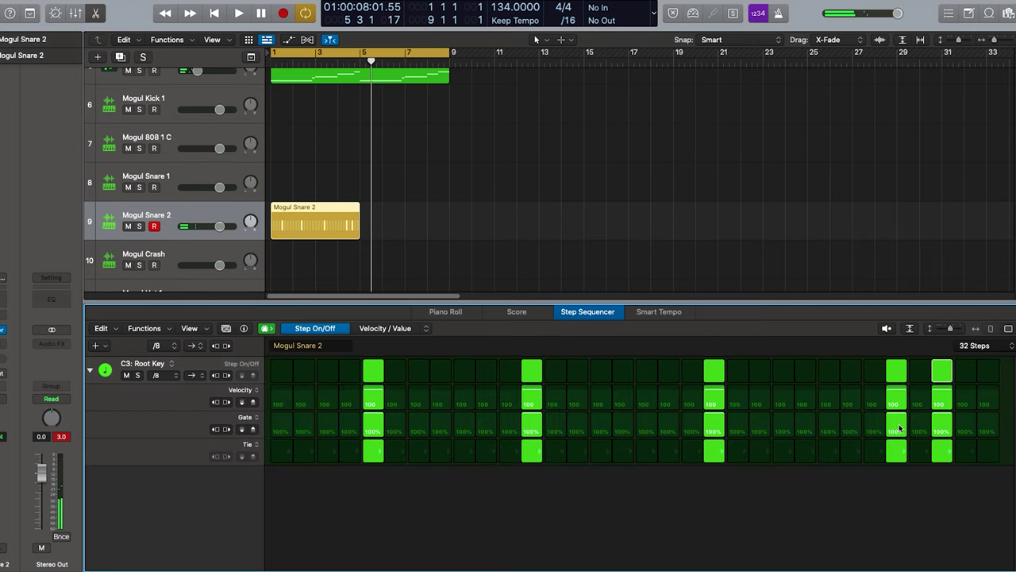
click(246, 418)
click(247, 461)
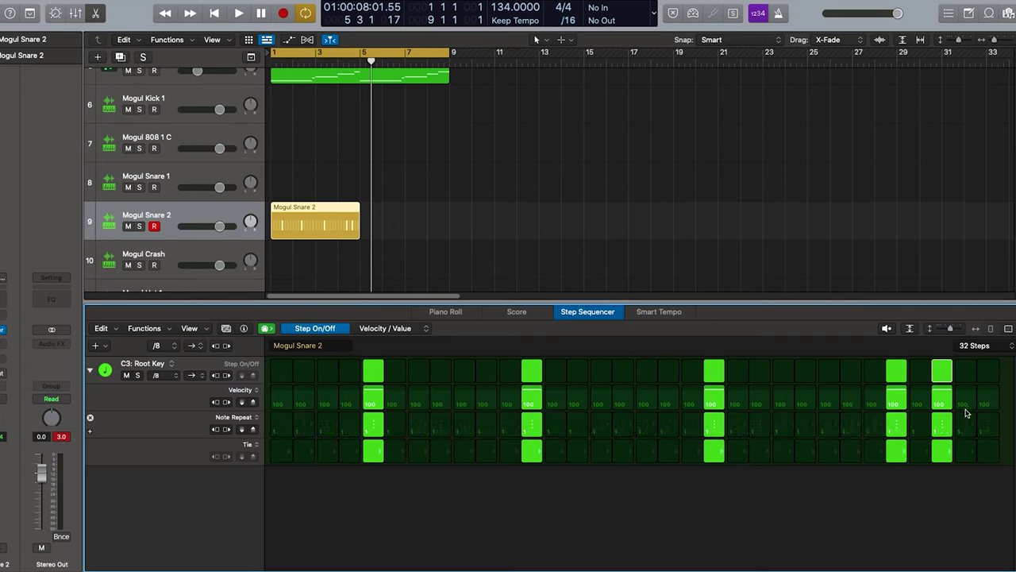
key(space)
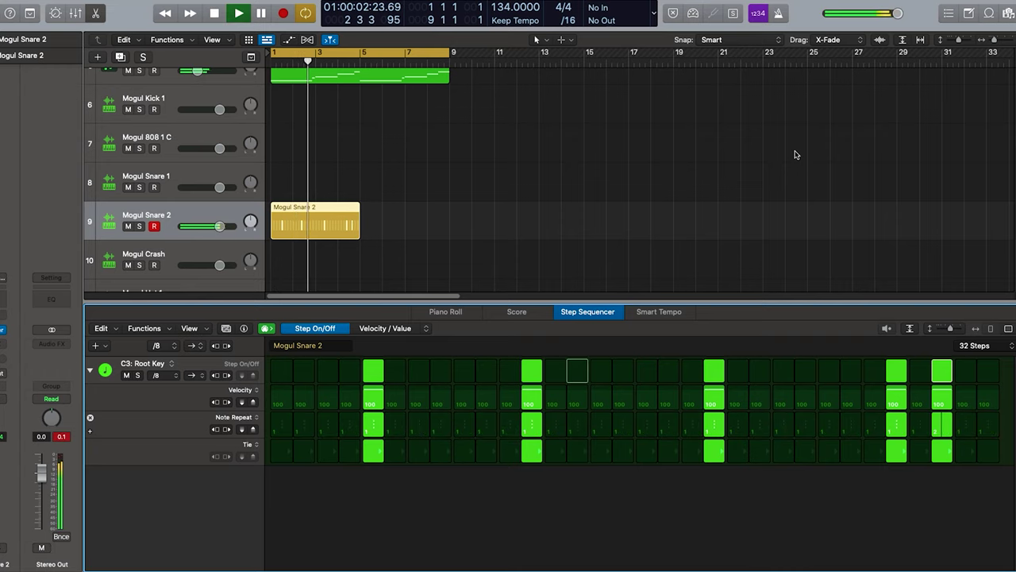
Move the snare hits to steps 13, 21 and 29, and replace step 30's hit with a tied repeat of 3 on steps 31–32.
click(533, 376)
key(space)
click(555, 371)
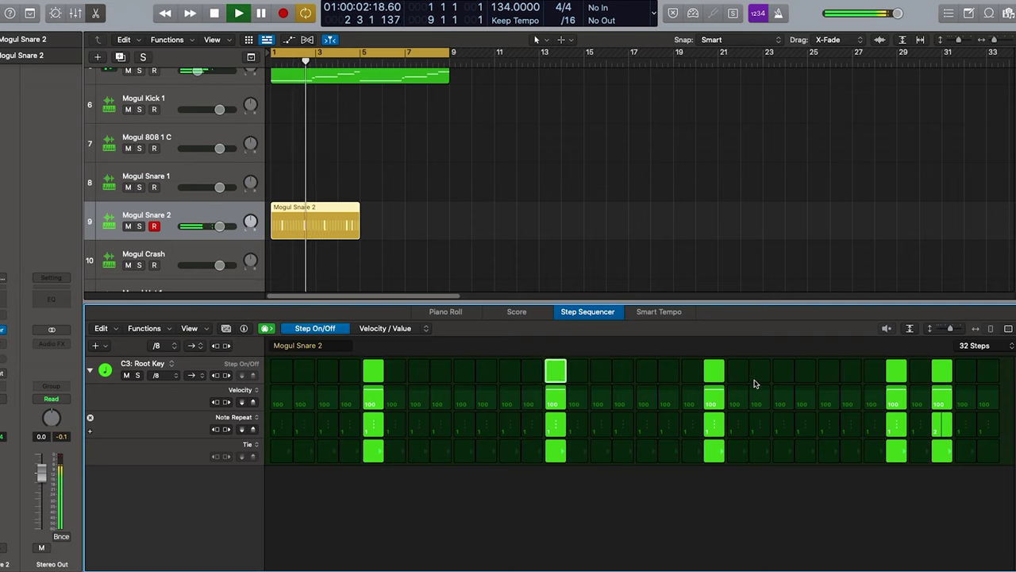
click(737, 371)
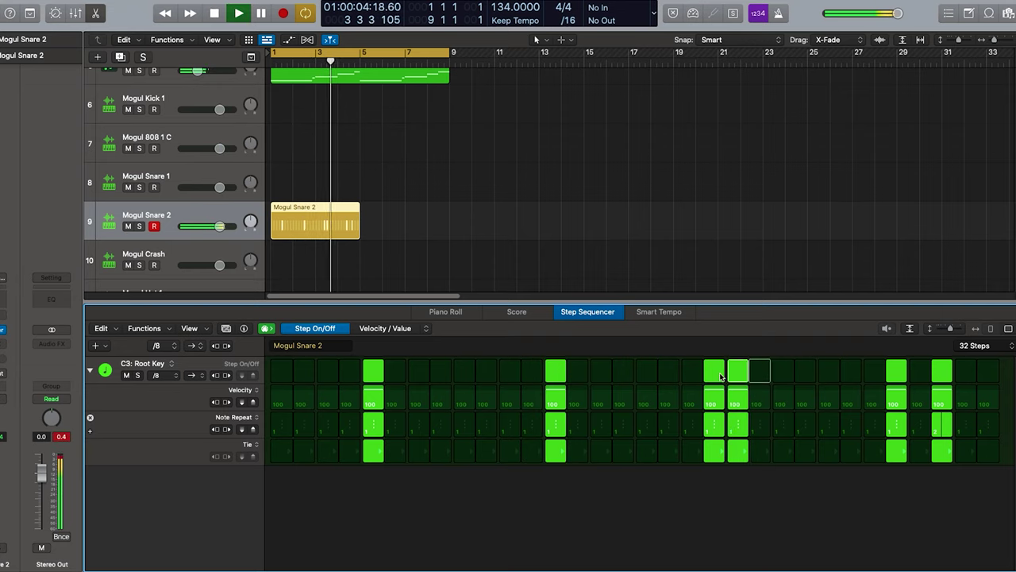
click(714, 371)
click(920, 371)
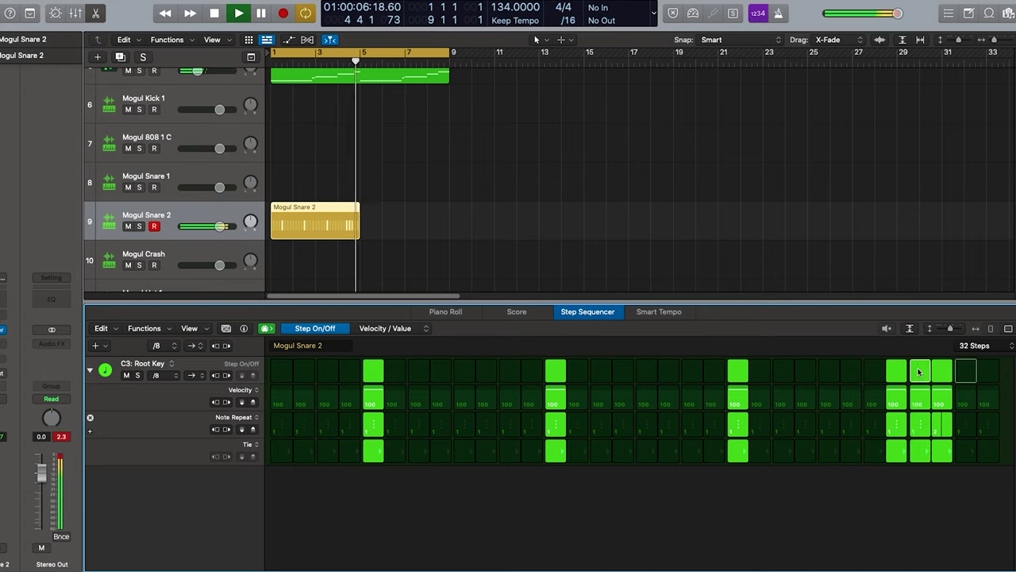
click(875, 370)
drag(897, 374, 876, 379)
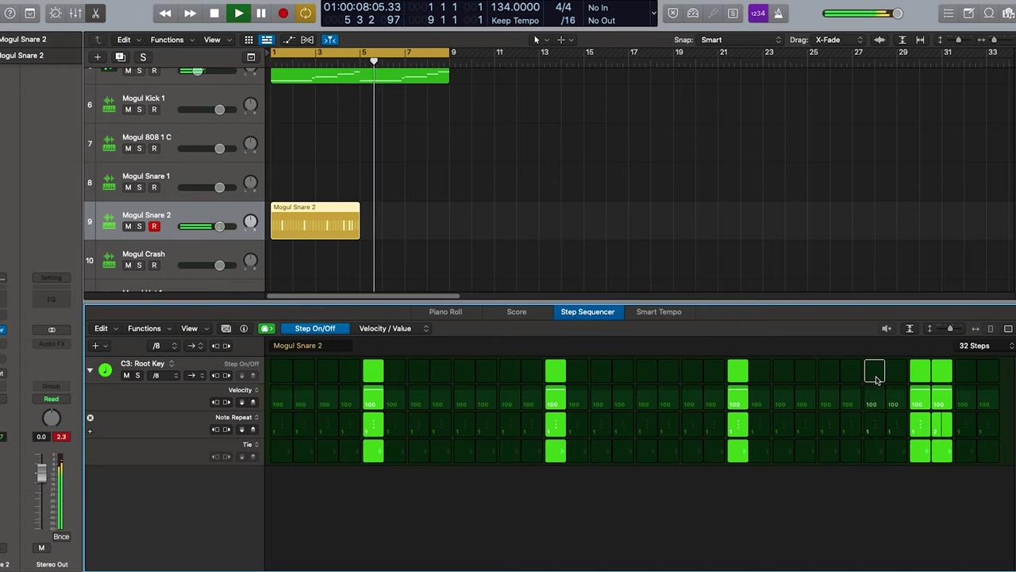
click(941, 371)
click(972, 372)
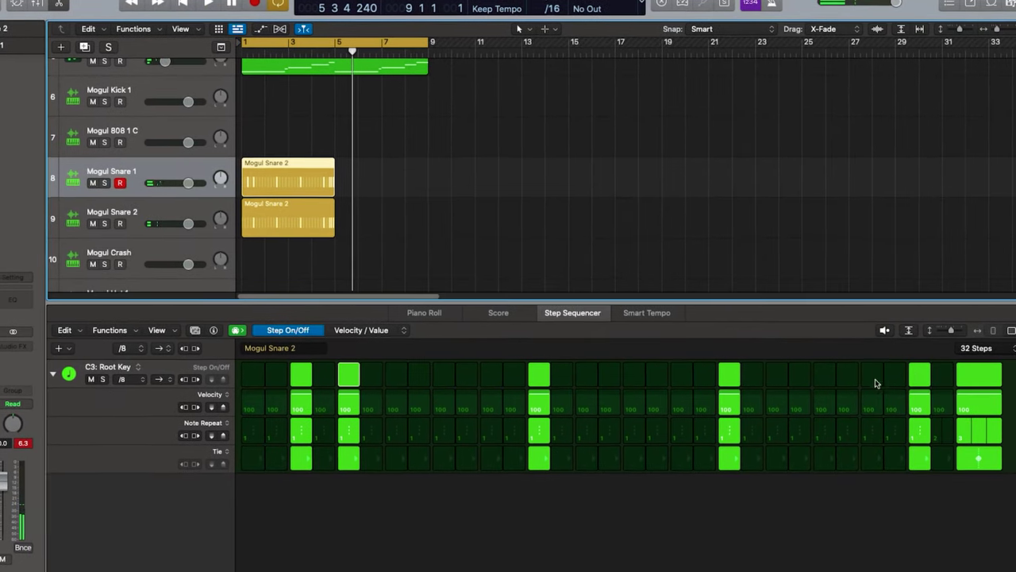
Extend the Mogul Snare 1 track's pattern to 64 steps without the first-half hit on step 3, and lengthen its region to bar 9.
click(971, 349)
click(978, 446)
click(669, 353)
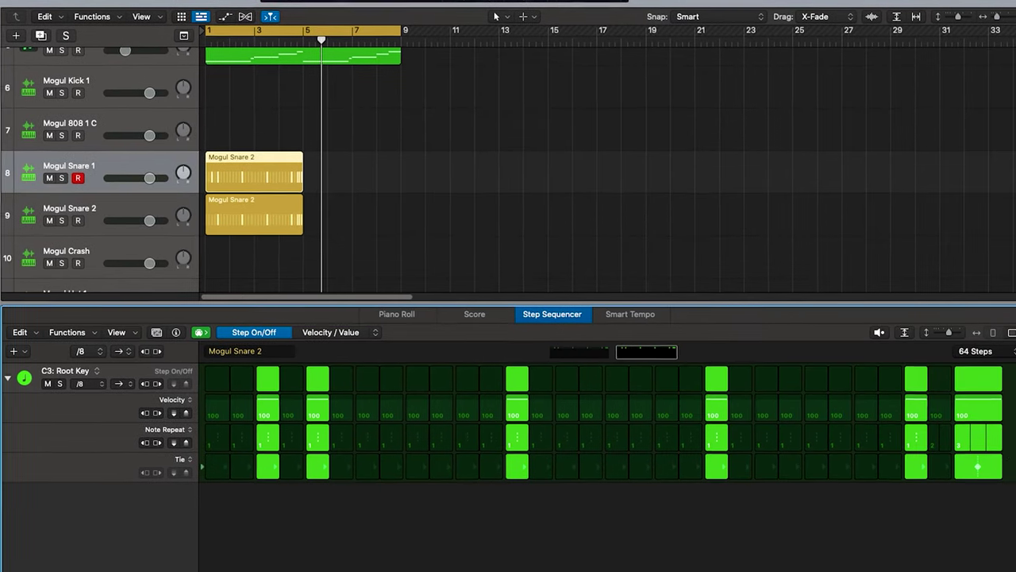
key(space)
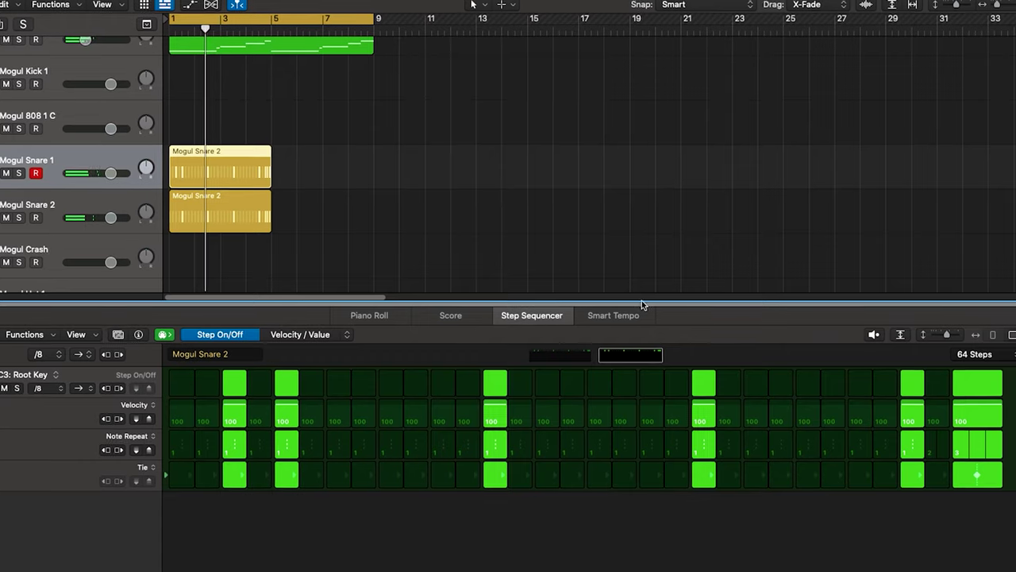
click(562, 354)
click(226, 384)
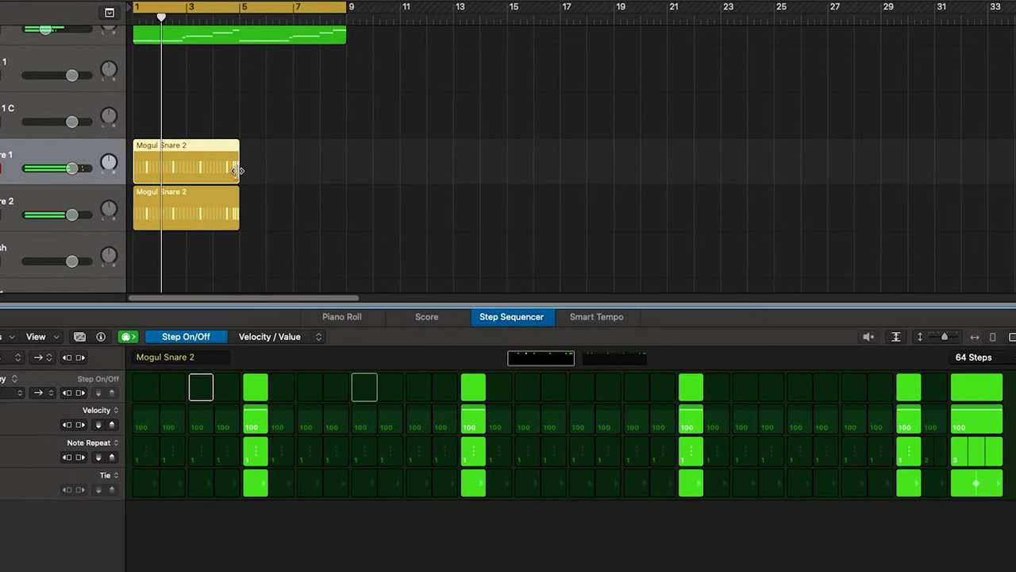
drag(247, 173, 340, 176)
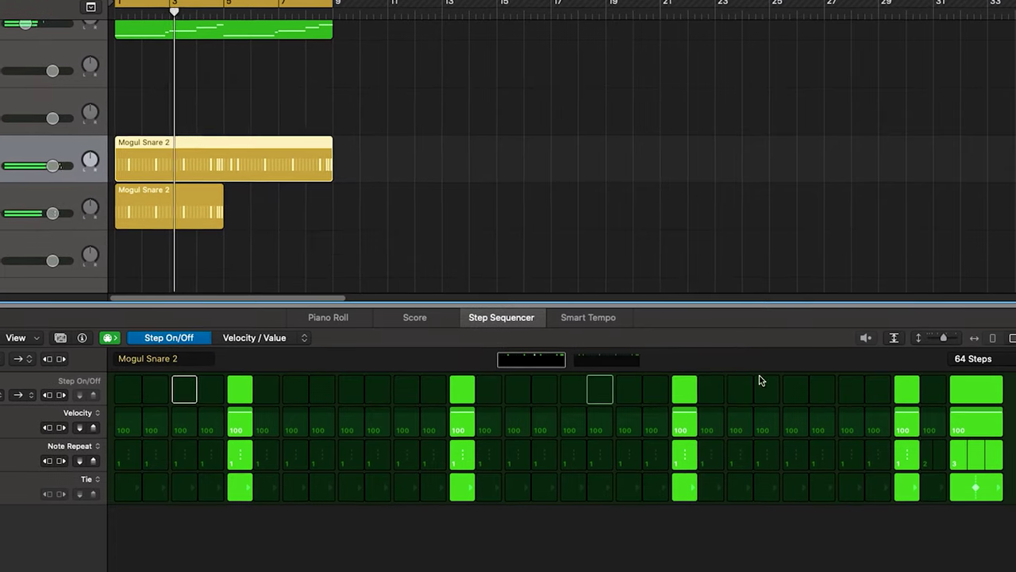
Add a snare roll with a repeat of 8 and velocity 60 on step 27 of the second half, and adjust step 29's note repeat.
click(638, 360)
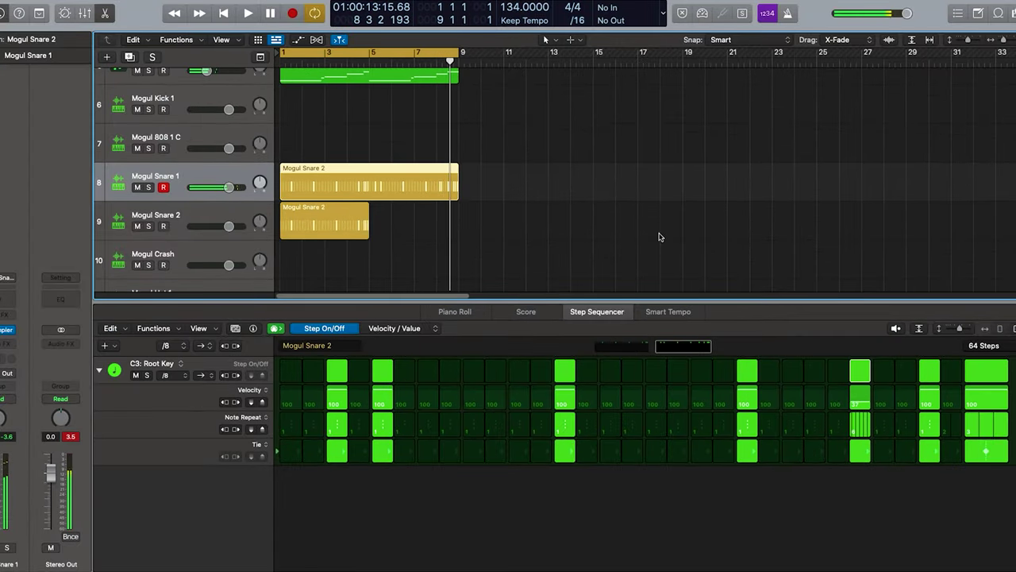
click(865, 437)
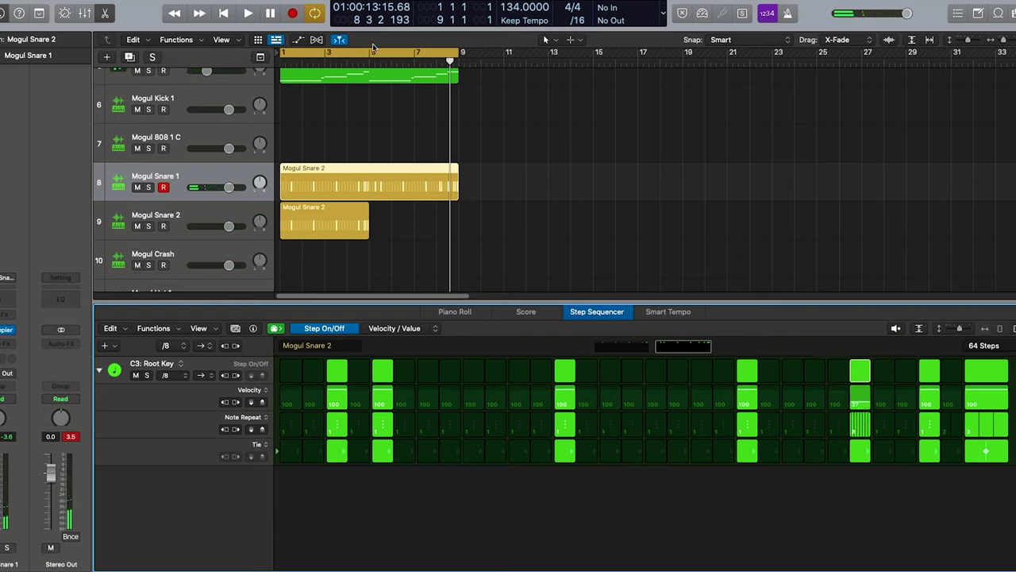
key(space)
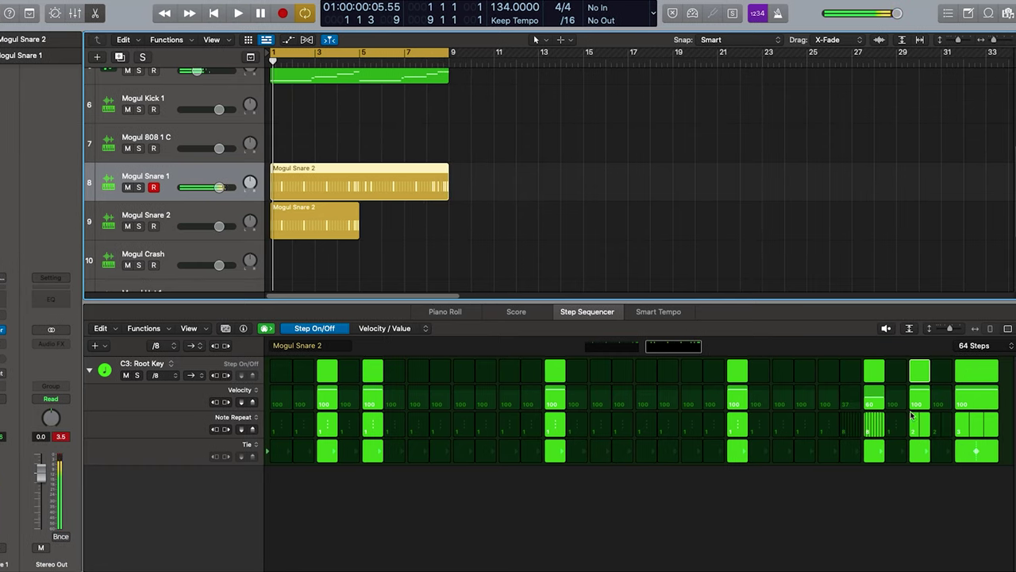
drag(920, 425, 922, 441)
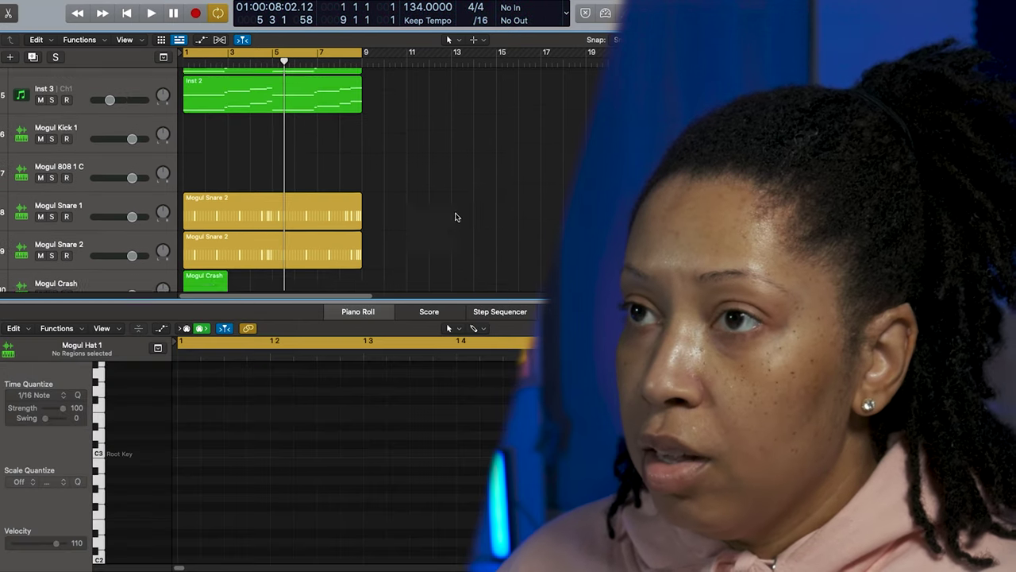
Change the Andromeda hi-hat pattern's Gate subrow to Note Repeat and tie its first two steps with a repeat of 3.
scroll(479, 222, down, 3)
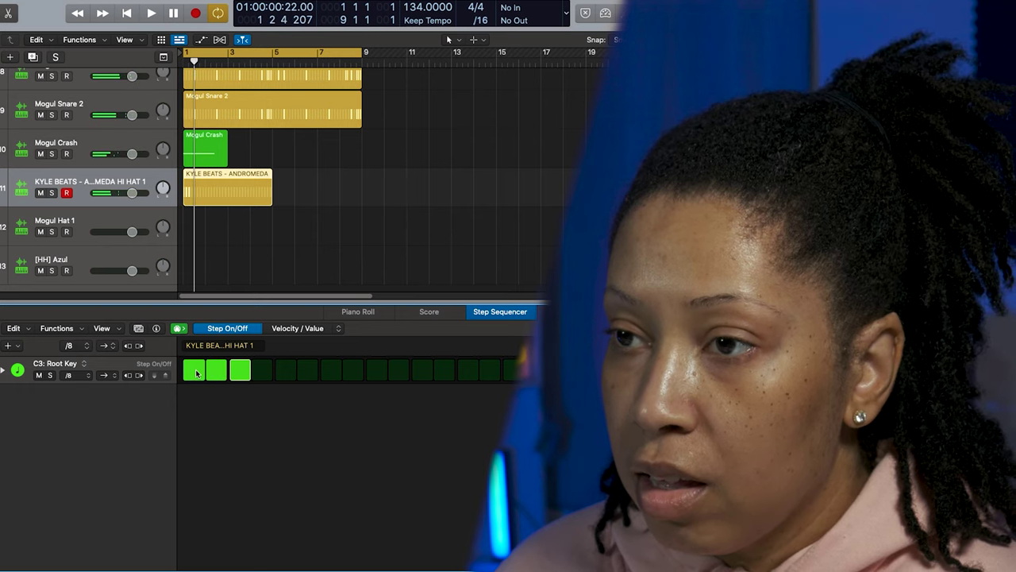
click(6, 371)
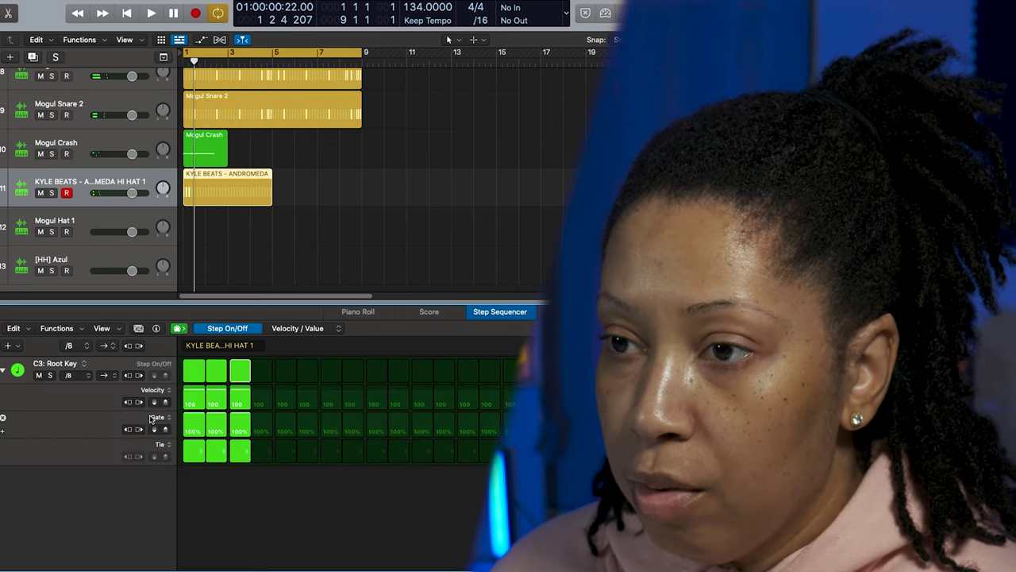
click(159, 417)
click(178, 461)
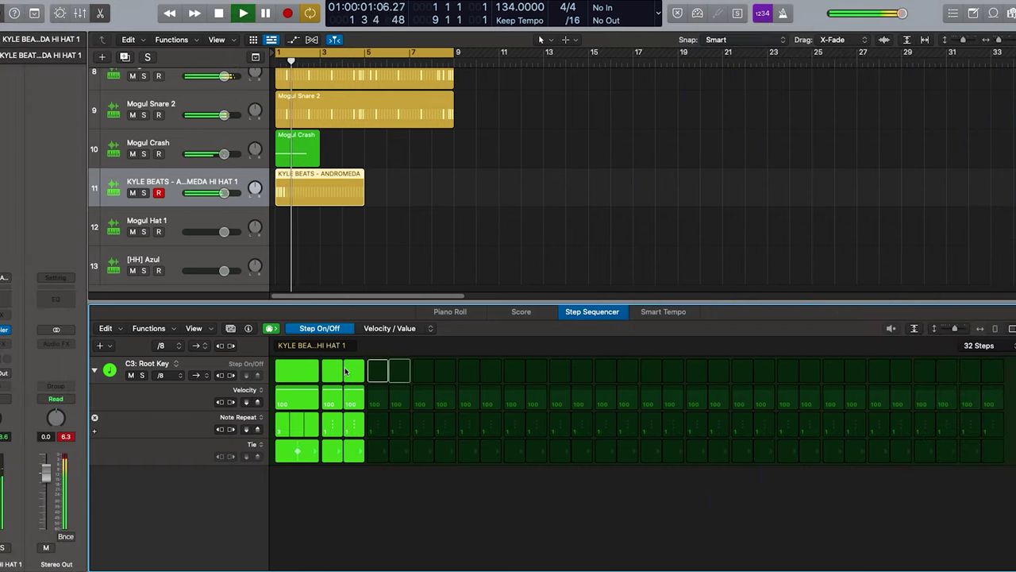
click(354, 371)
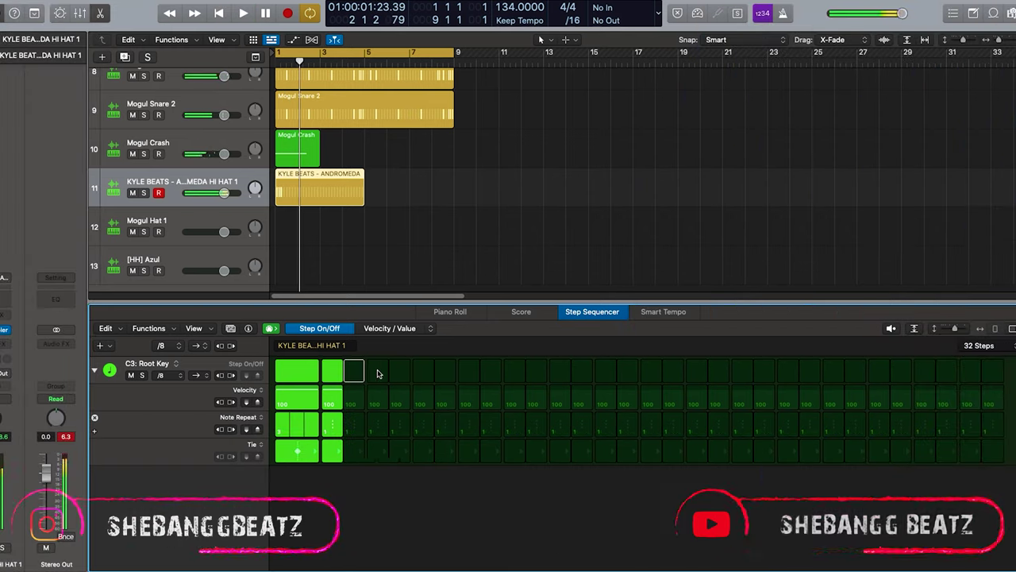
click(355, 374)
drag(355, 438, 355, 434)
key(space)
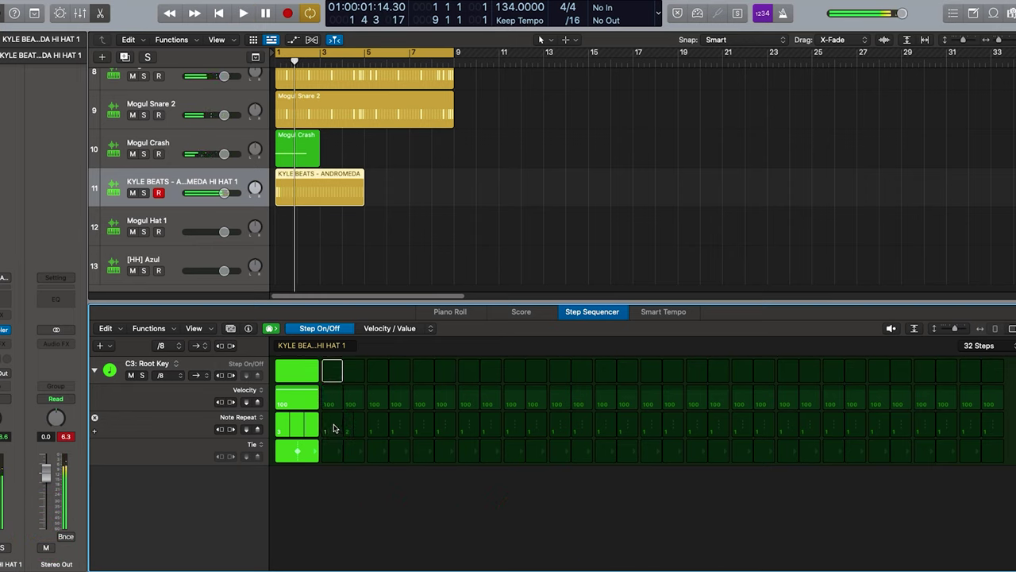
Place a hi-hat hit on step 3 and set its note repeat to 3.
key(space)
click(332, 372)
key(space)
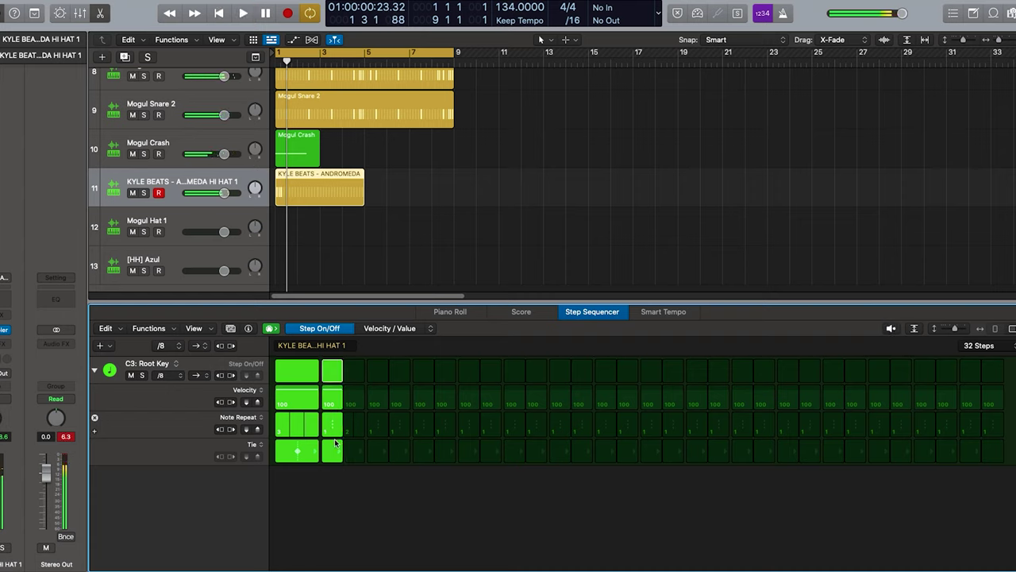
key(space)
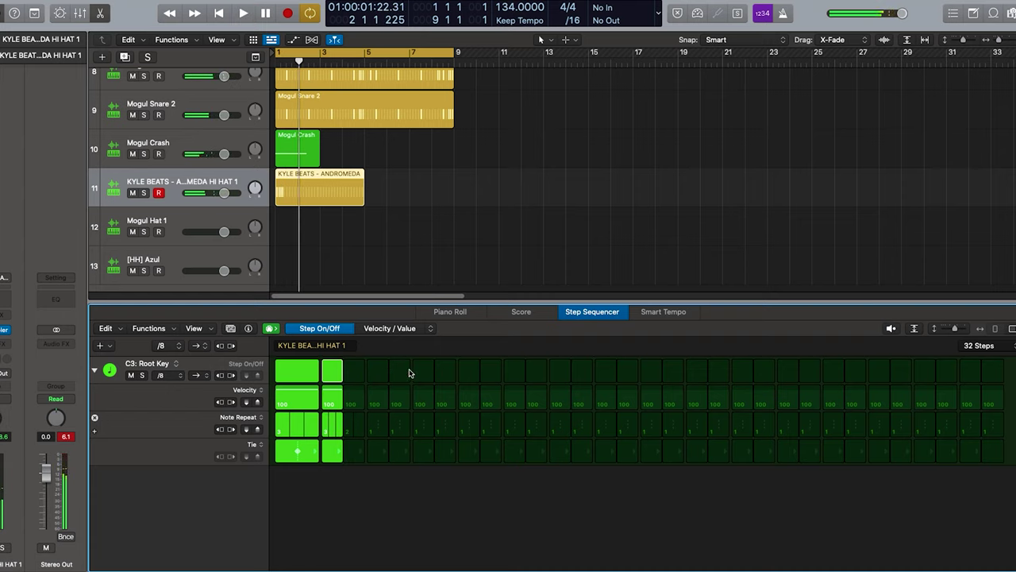
Try different hi-hat hits on steps 5, 6 and 7 against the looping beat.
key(space)
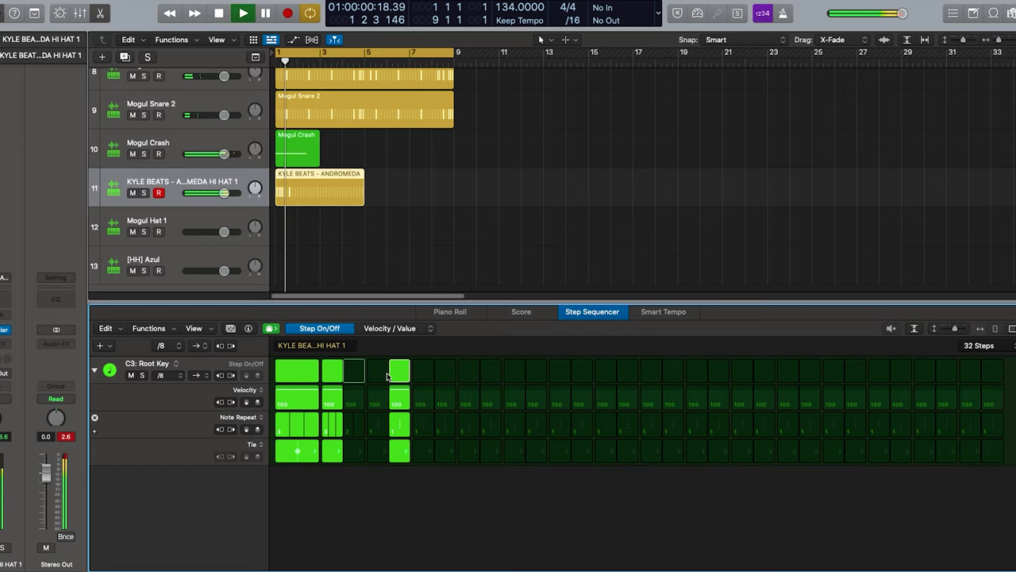
click(423, 371)
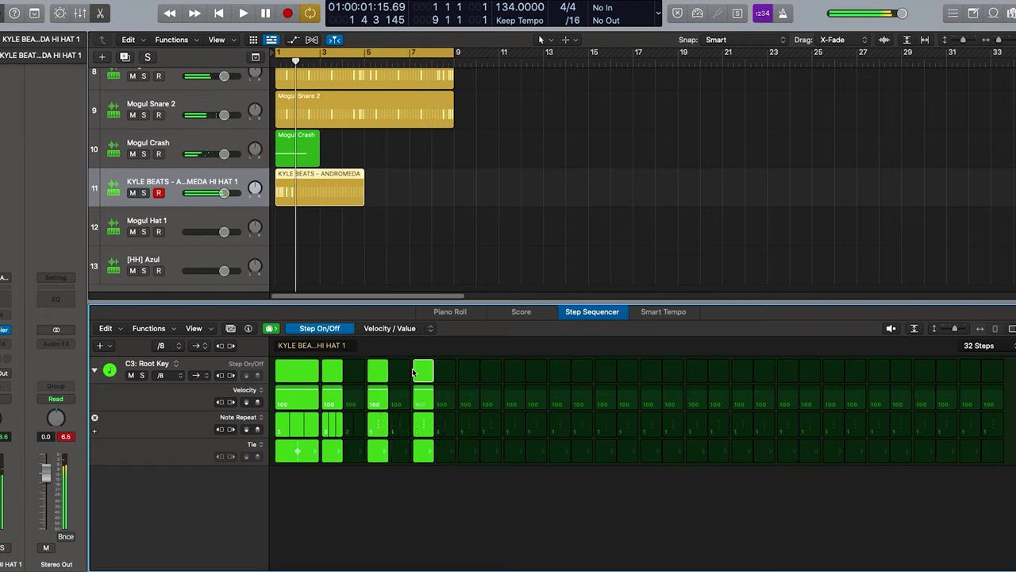
key(space)
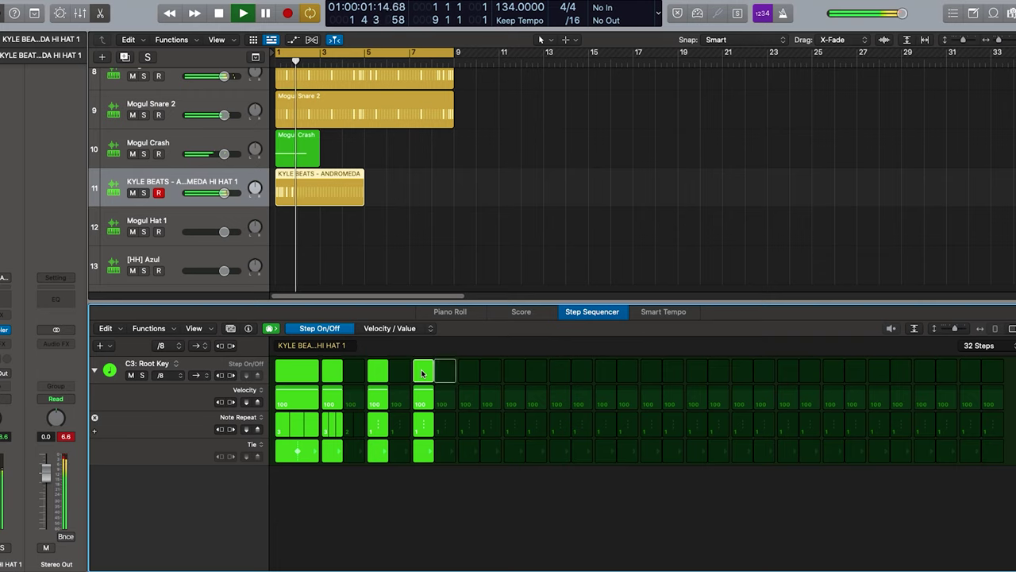
key(space)
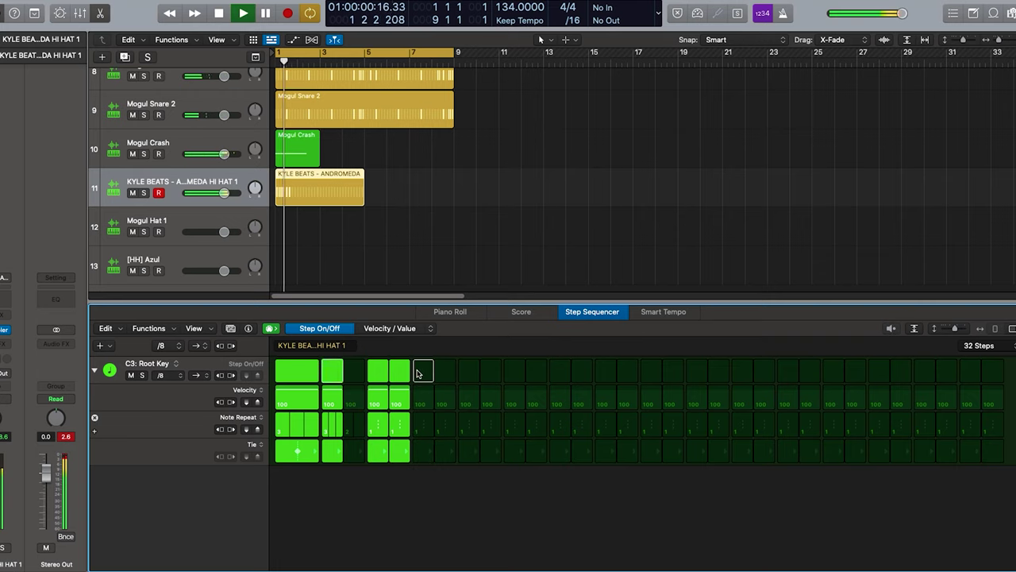
key(space)
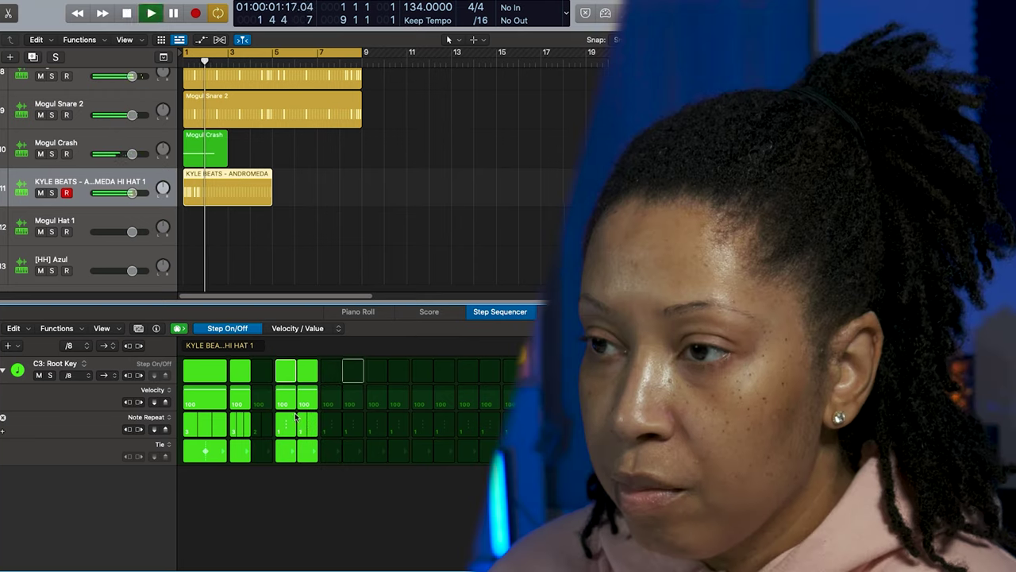
Tie hi-hat steps 7 and 8 with a note repeat of 3 and clear the hit on step 5.
click(424, 372)
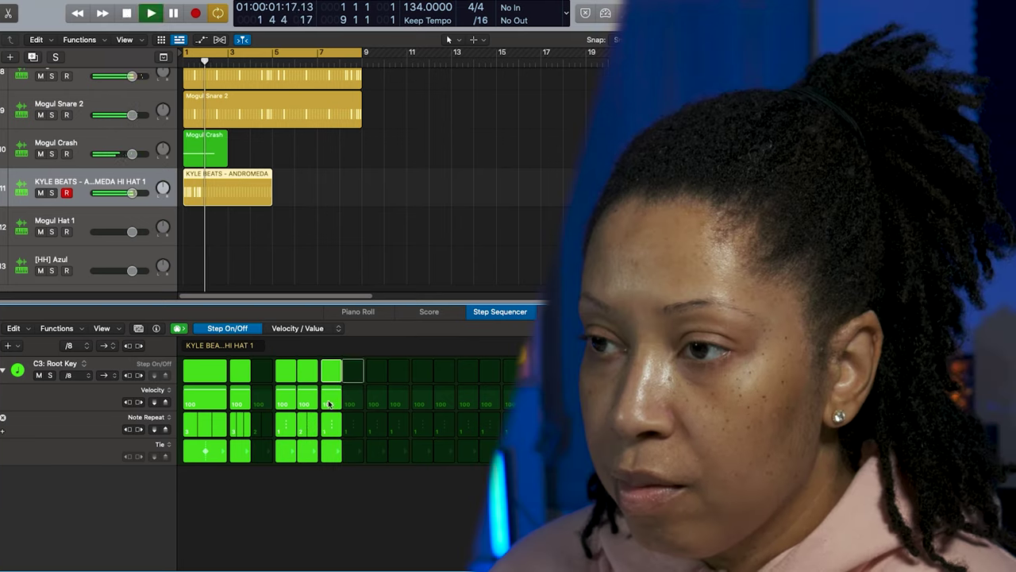
click(451, 368)
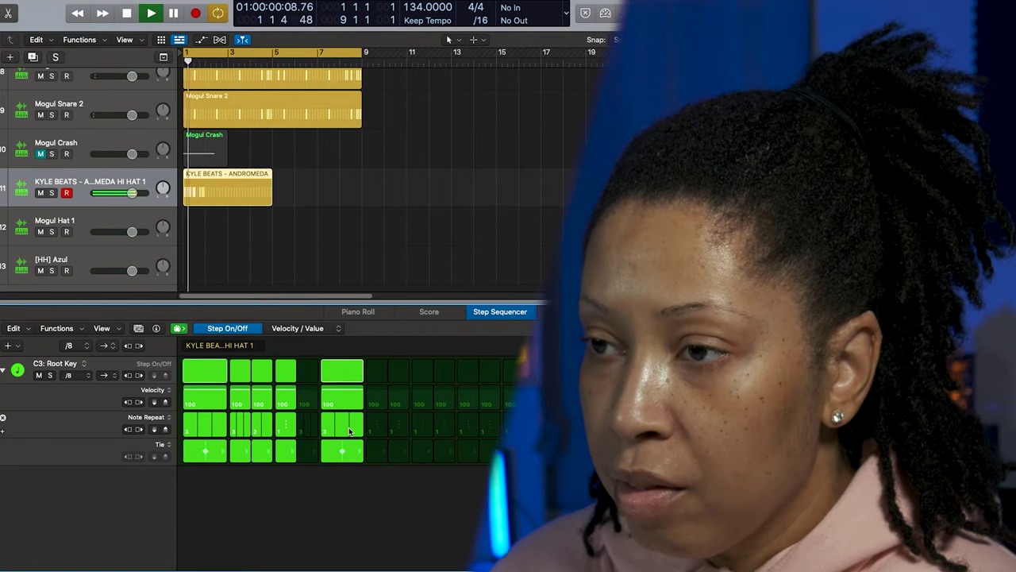
click(285, 371)
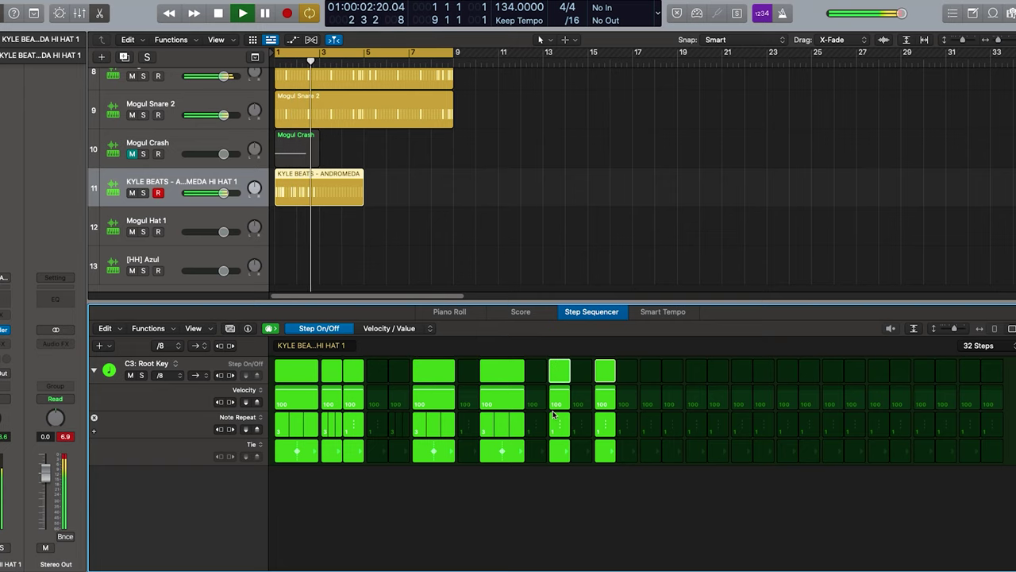
Shift the tied hi-hat hit to steps 11 and 12 with a repeat of 3, and set step 13's note repeat to 3.
click(522, 378)
click(523, 379)
click(533, 379)
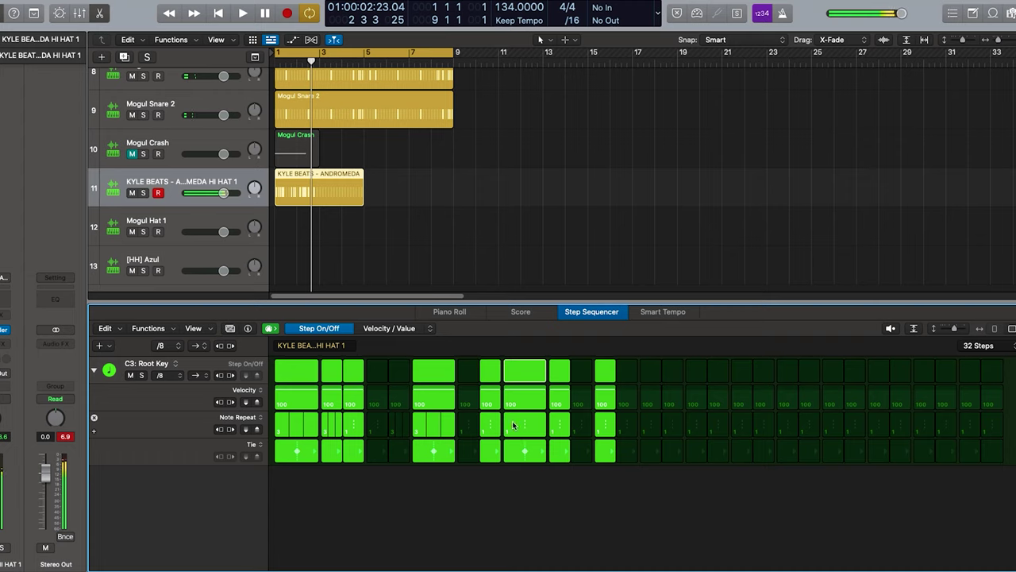
click(481, 374)
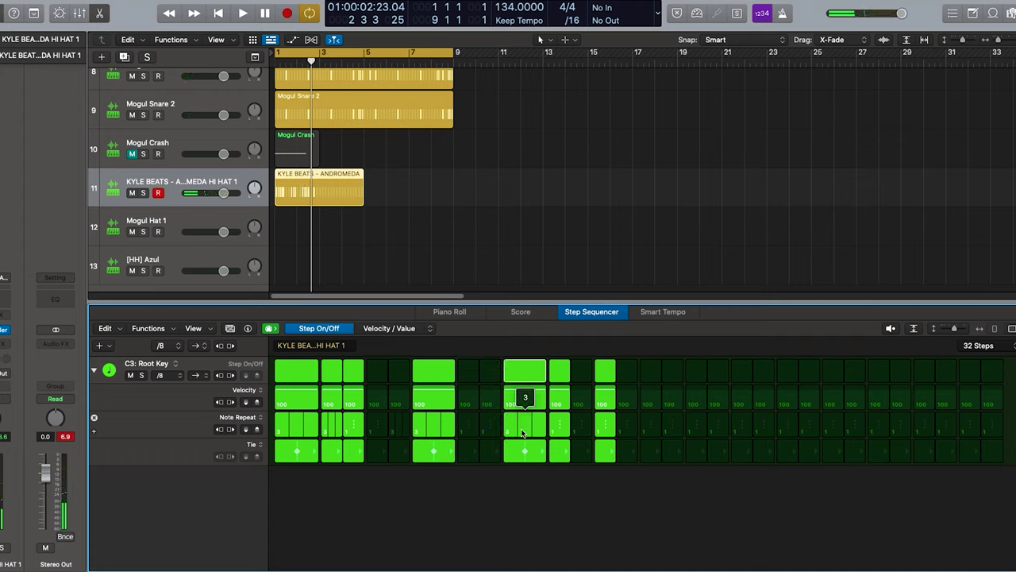
key(space)
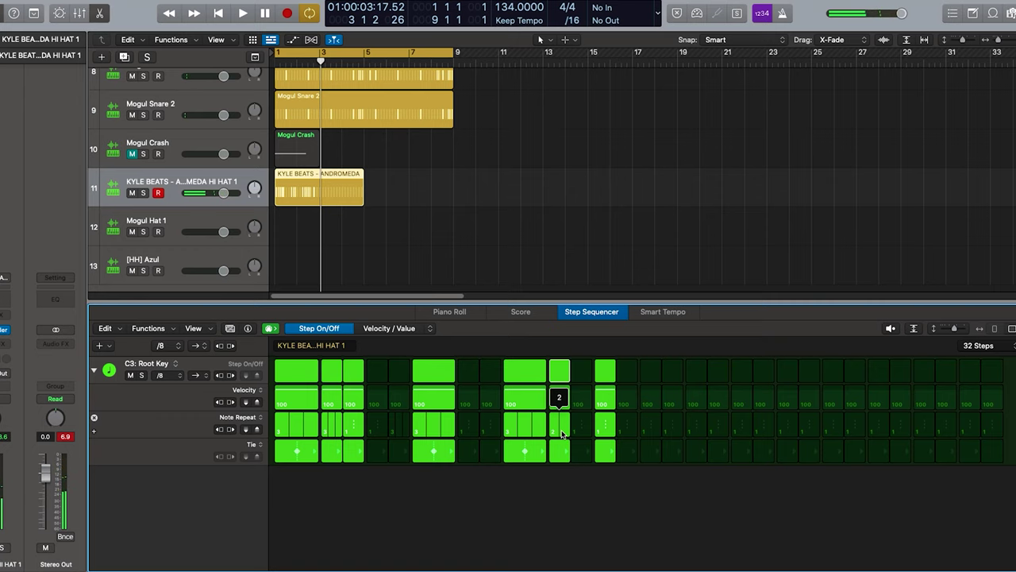
key(space)
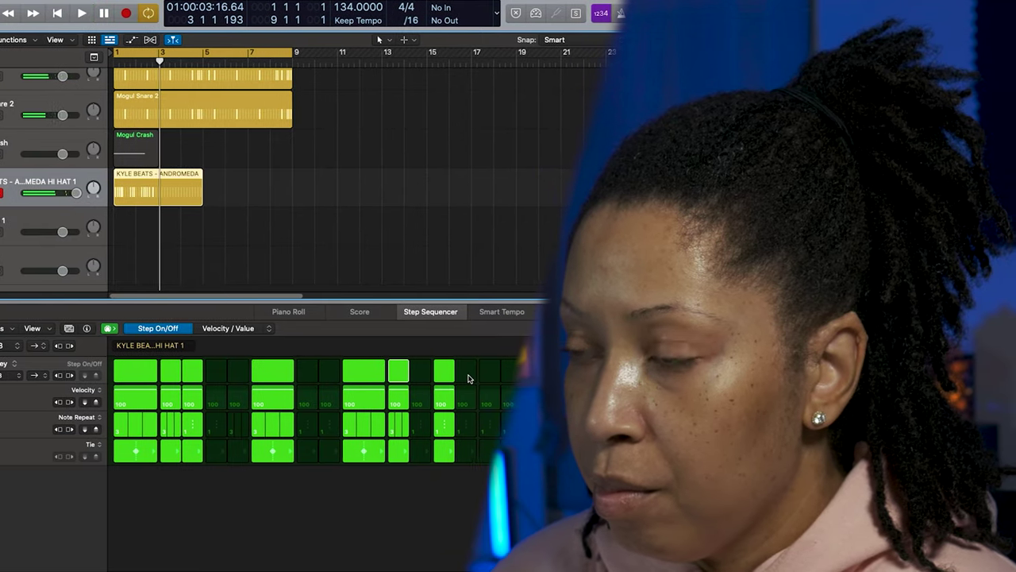
Tie hi-hat steps 15 and 16 with a repeat of 3, and give the step 26 roll a repeat of 8.
click(455, 374)
click(437, 450)
drag(442, 436, 441, 429)
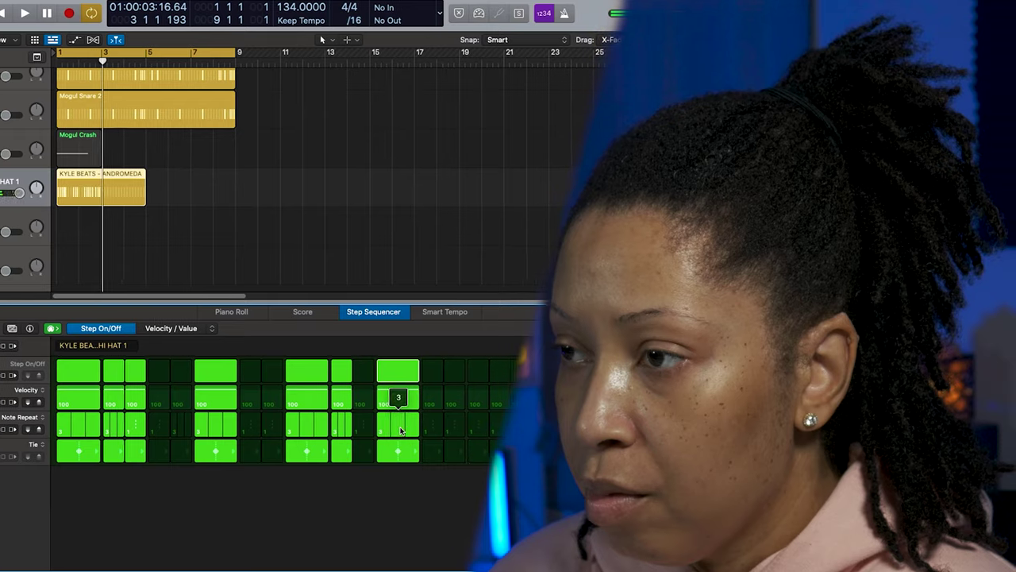
key(space)
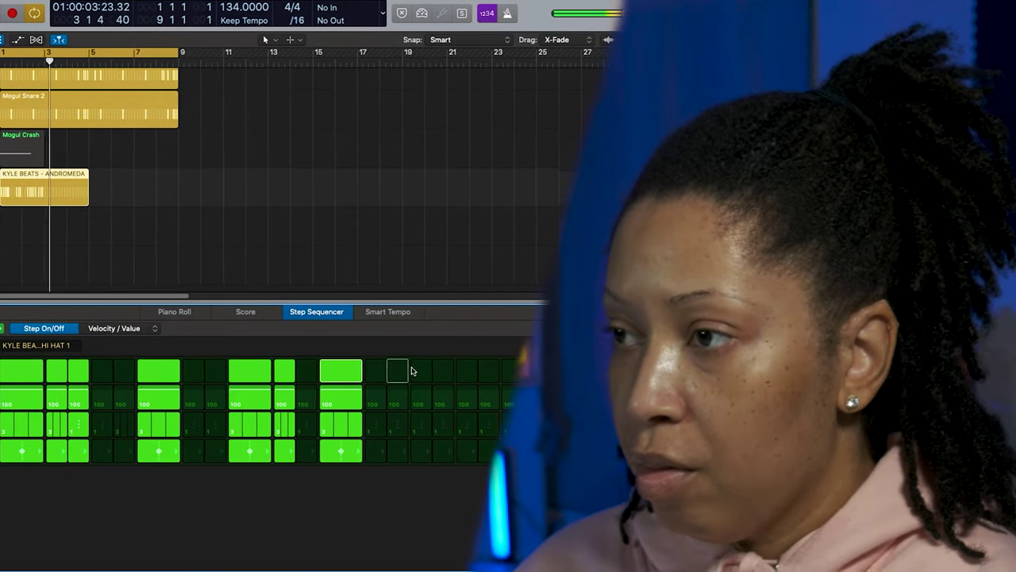
drag(859, 429, 864, 435)
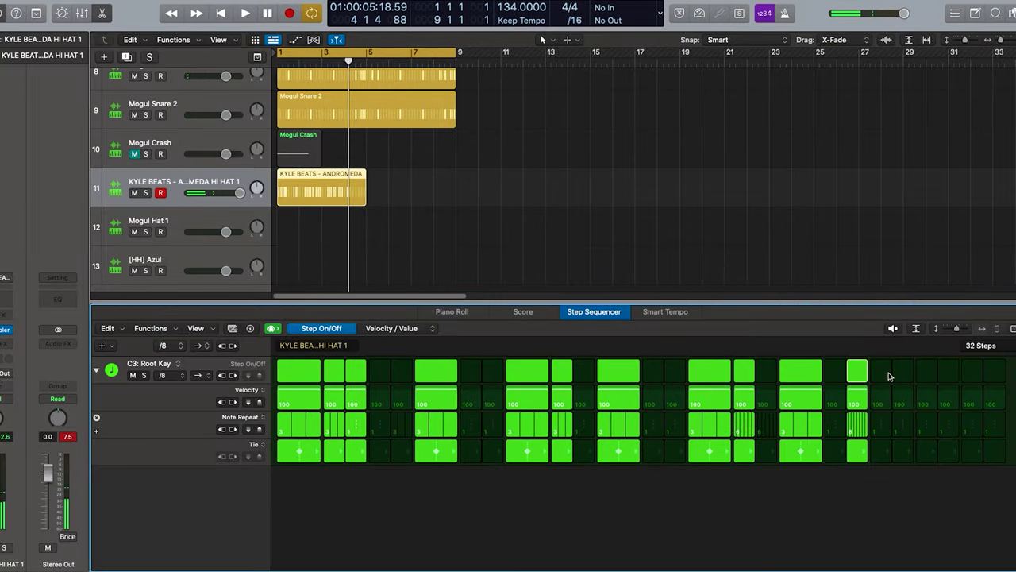
click(887, 371)
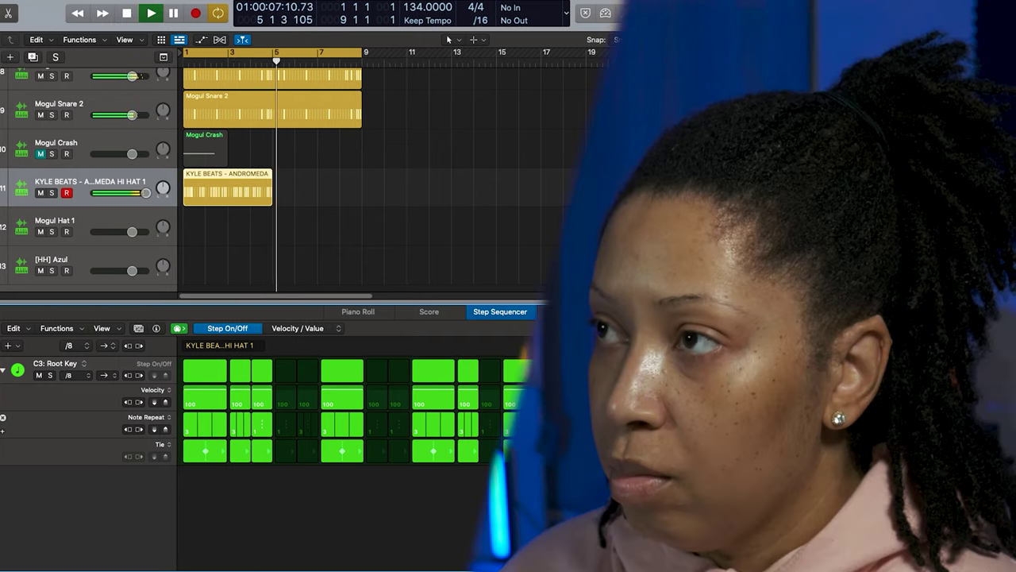
Extend the Andromeda hi-hat region to bar 9 and place a hit on step 6 of the [HH] Azul pattern.
key(space)
click(321, 179)
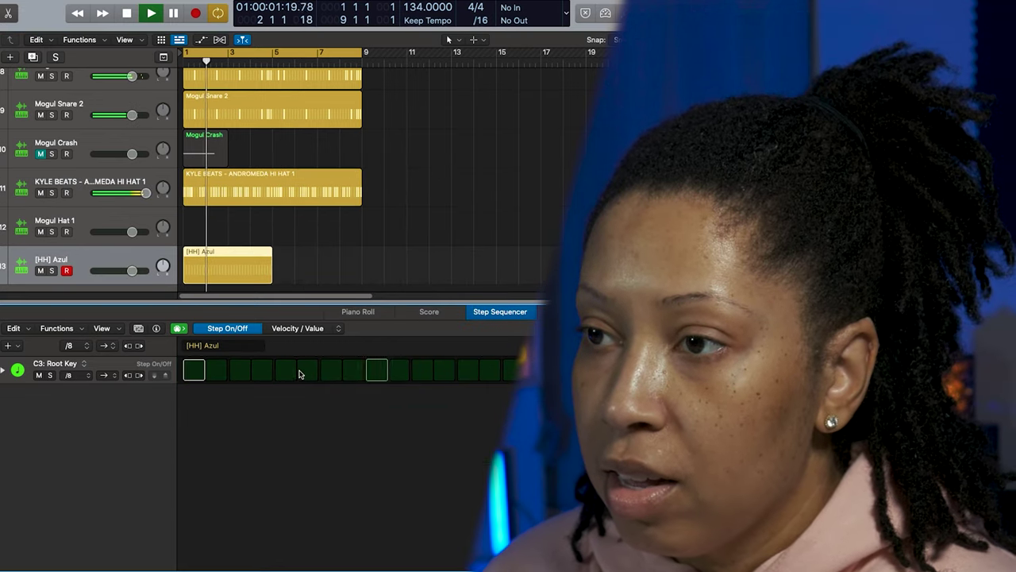
click(309, 370)
key(space)
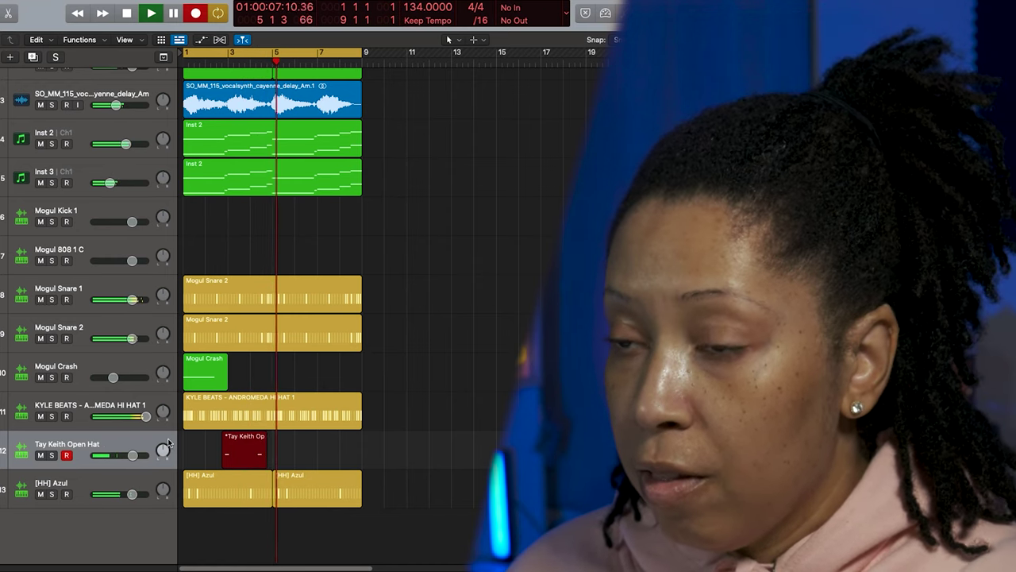
Finish recording the Tay Keith Open Hat and copy its region into the second half of the loop.
key(space)
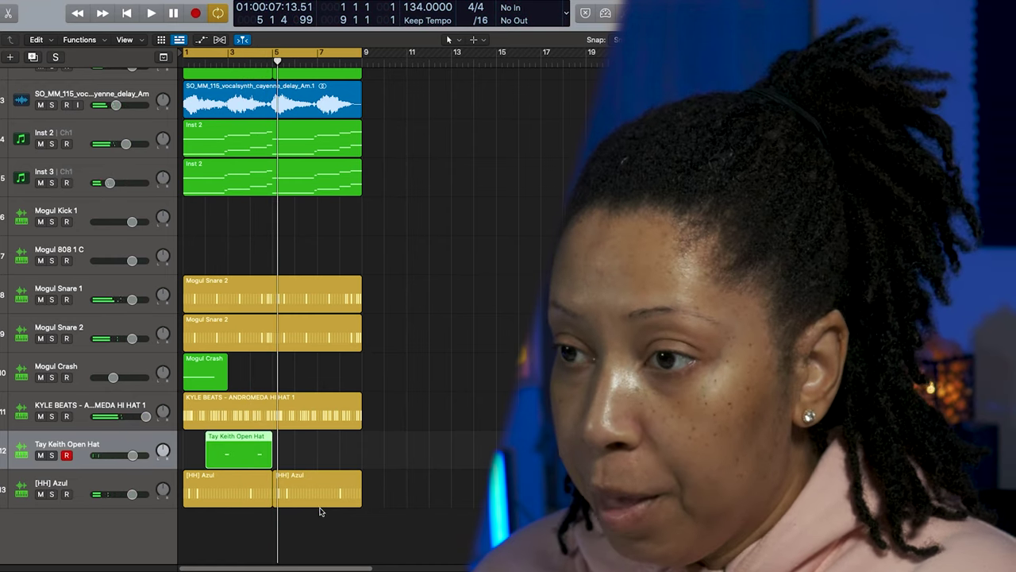
double_click(266, 465)
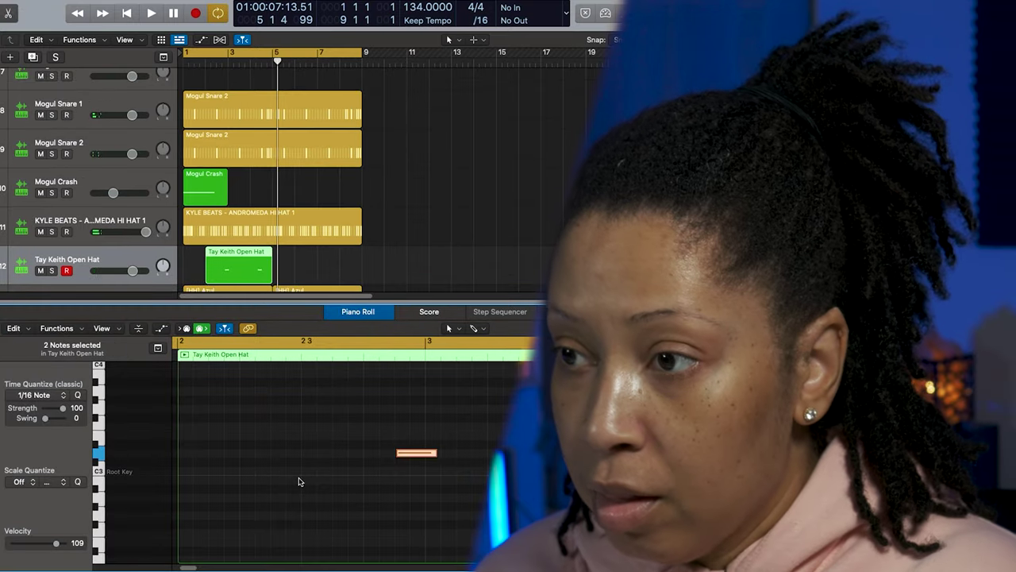
drag(238, 268, 322, 271)
click(457, 208)
key(space)
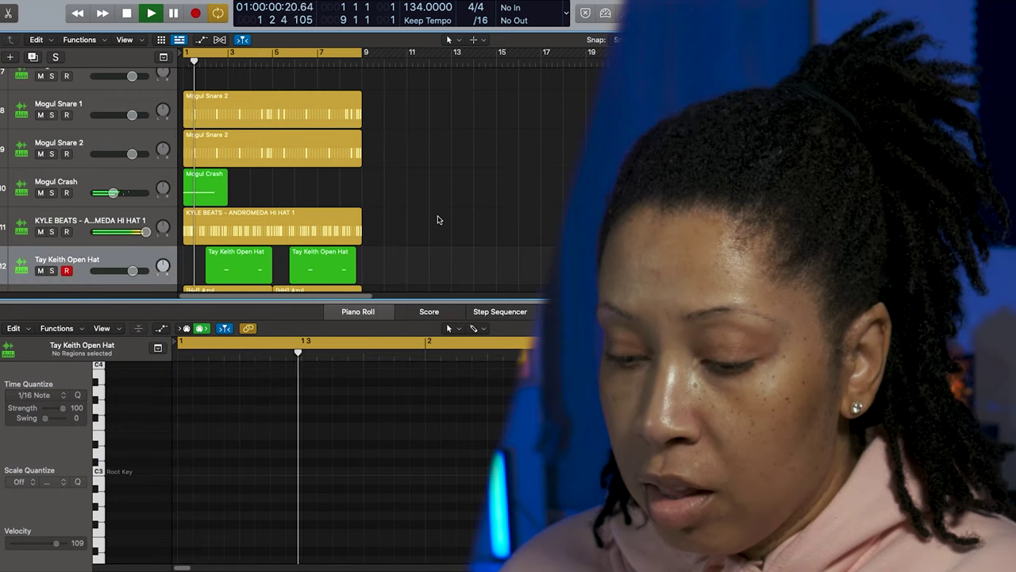
Check the track levels in the mixer while the beat plays.
key(z)
key(z)
key(x)
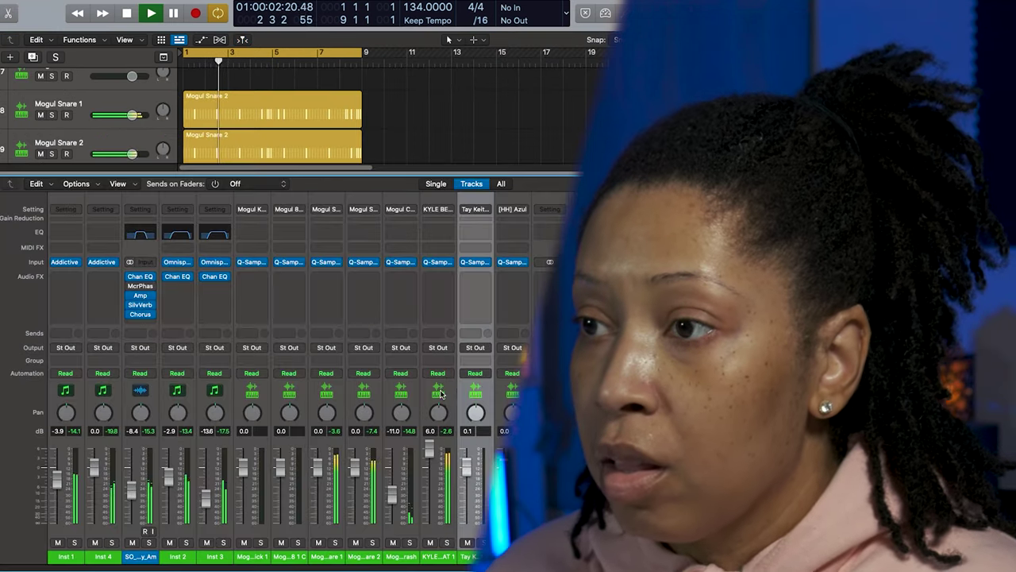
key(x)
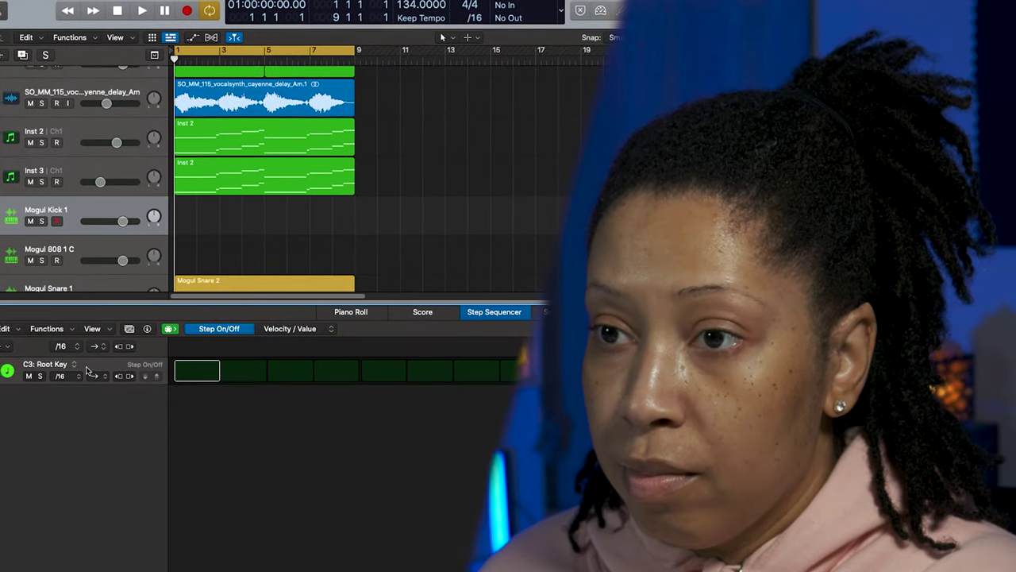
Set the Mogul Kick 1 row to a step rate of /8 and place kicks on steps 1, 14 and 15.
click(69, 376)
click(57, 367)
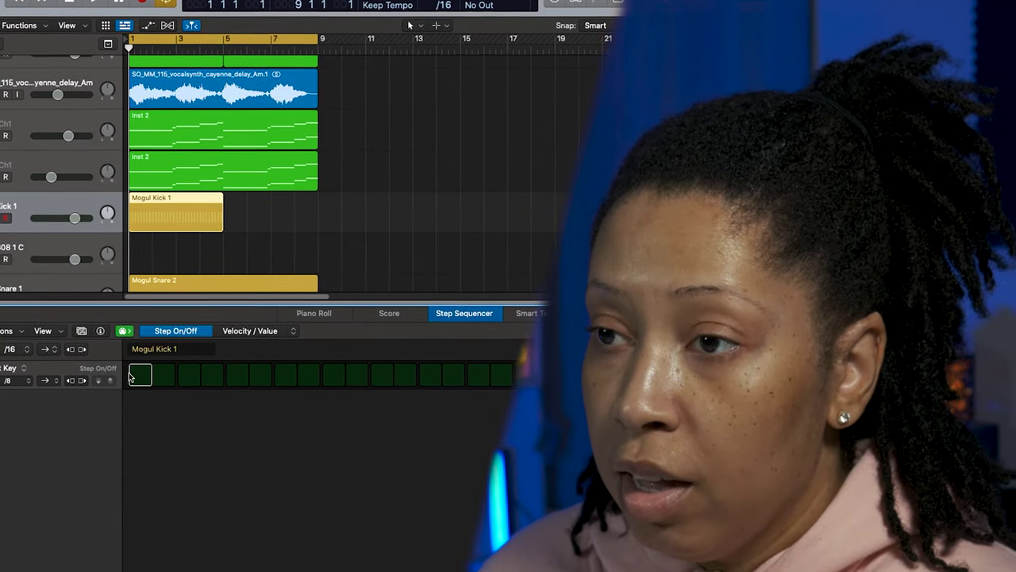
click(140, 375)
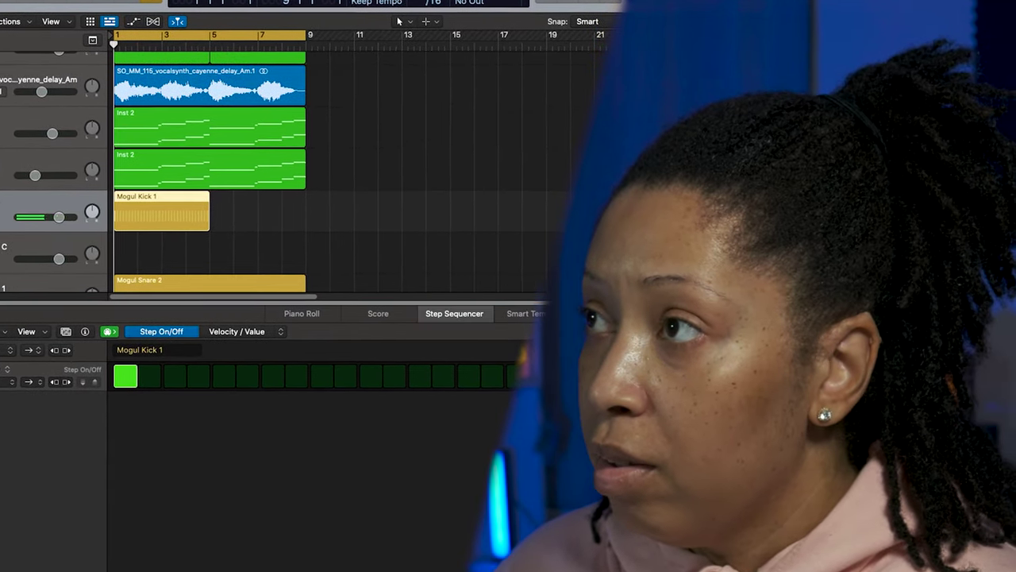
key(space)
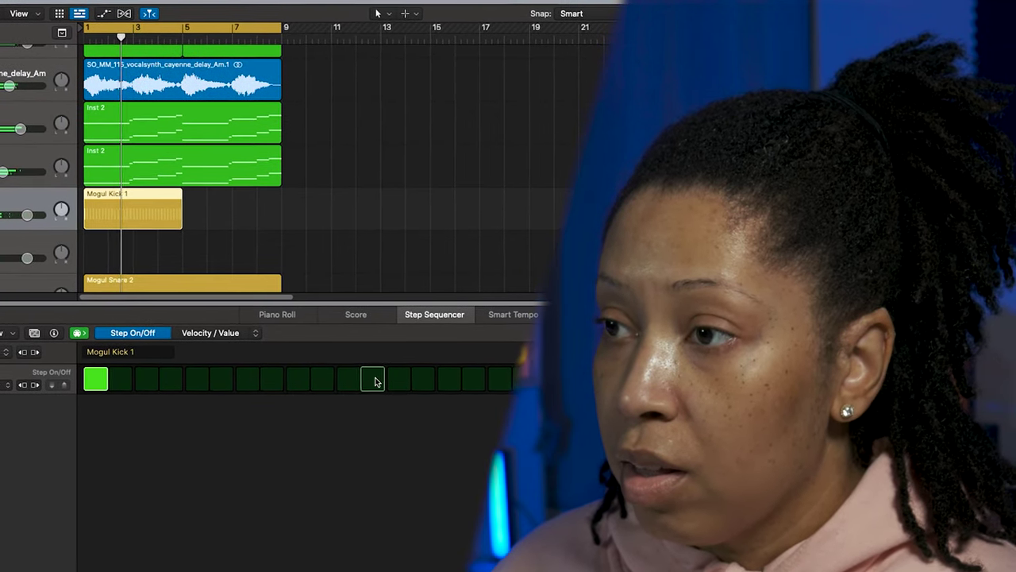
click(430, 386)
click(441, 384)
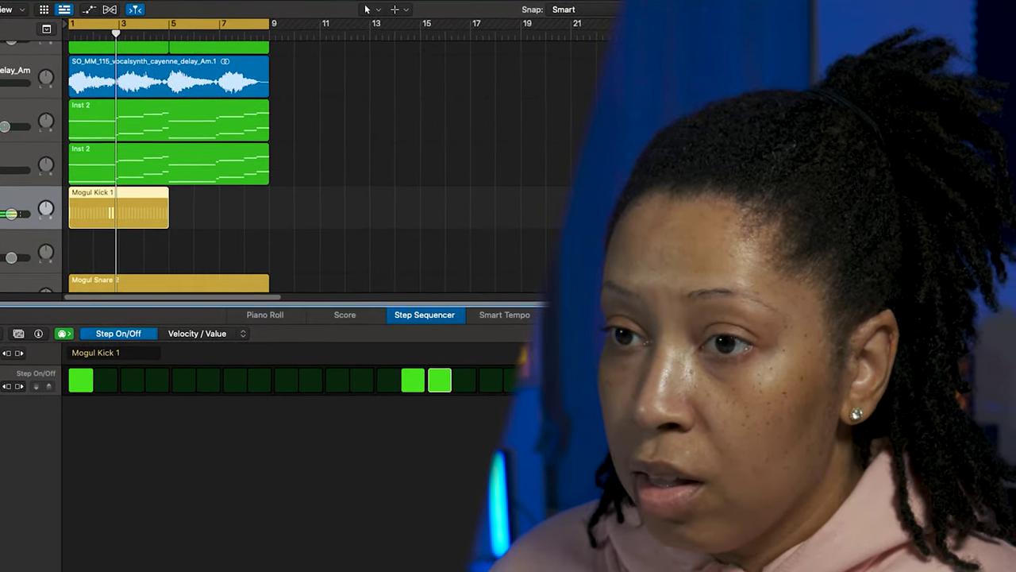
Tie kick steps 14 and 15 and change the Gate subrow to Note Repeat with a repeat of 3.
click(2, 380)
click(417, 477)
click(15, 439)
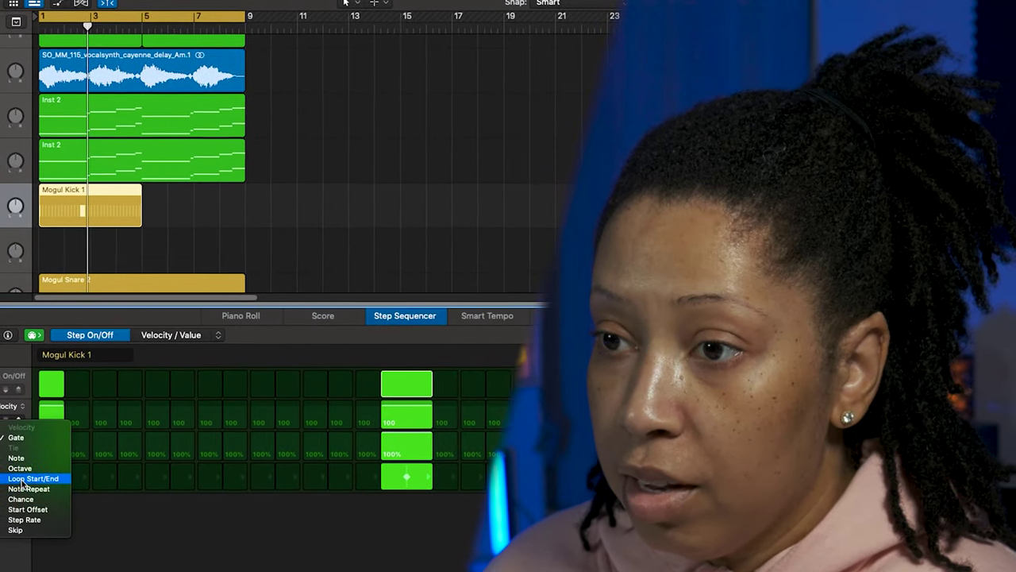
click(475, 437)
drag(411, 458, 413, 452)
key(space)
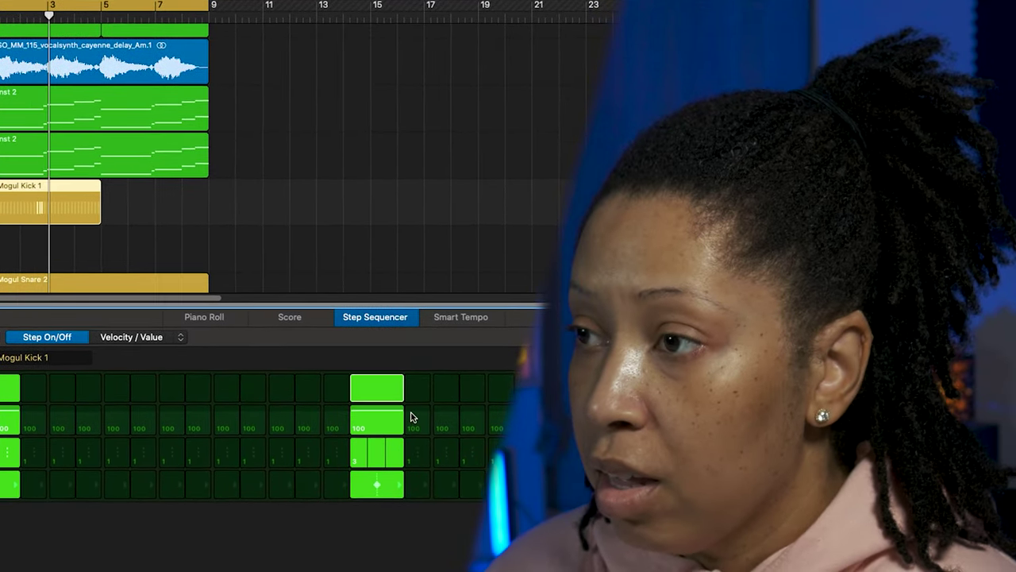
Add a kick on step 16 and tie it with steps 14 and 15 as one hit with a repeat of 3.
click(401, 387)
click(409, 389)
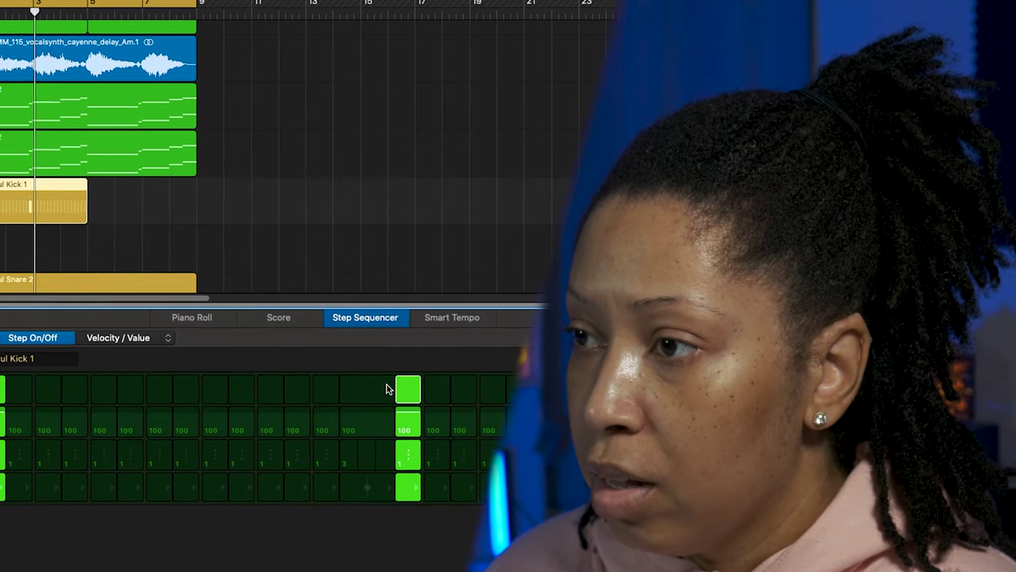
click(389, 387)
click(372, 485)
click(393, 490)
click(367, 490)
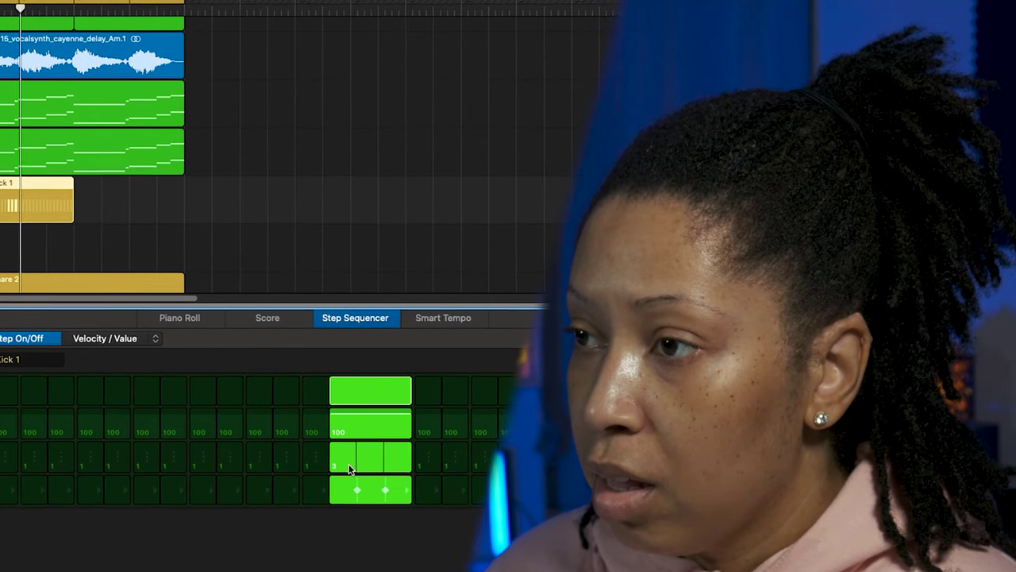
click(353, 494)
click(352, 492)
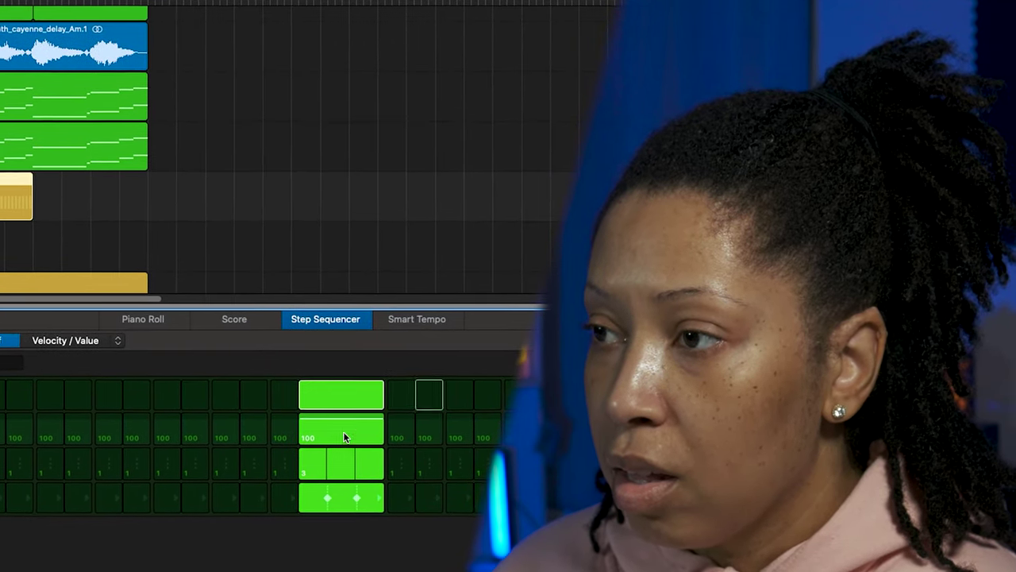
Remove step 14 from the kick roll and set the tied steps 15 and 16 to a repeat of 3.
click(332, 491)
click(308, 403)
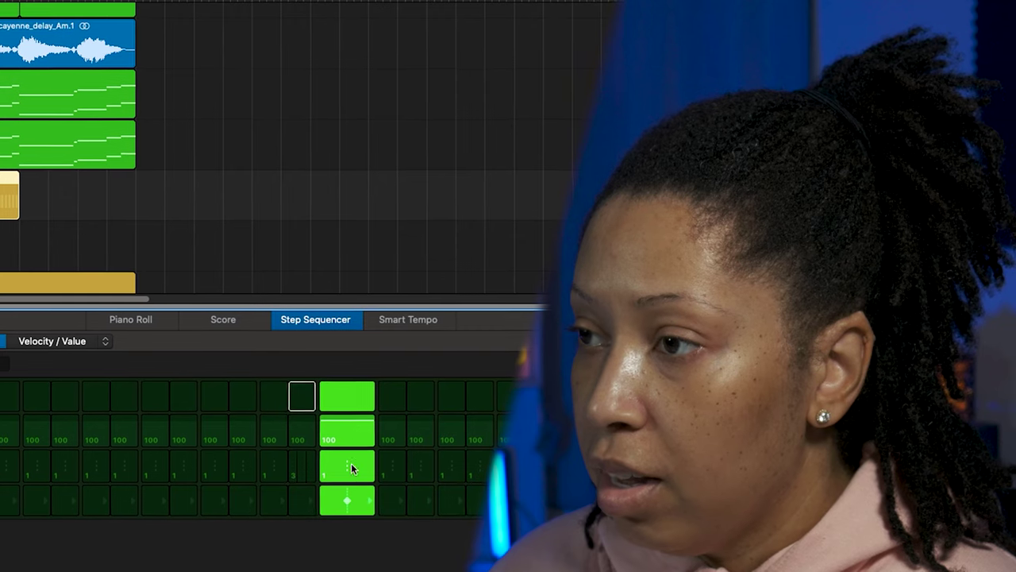
drag(342, 486, 333, 480)
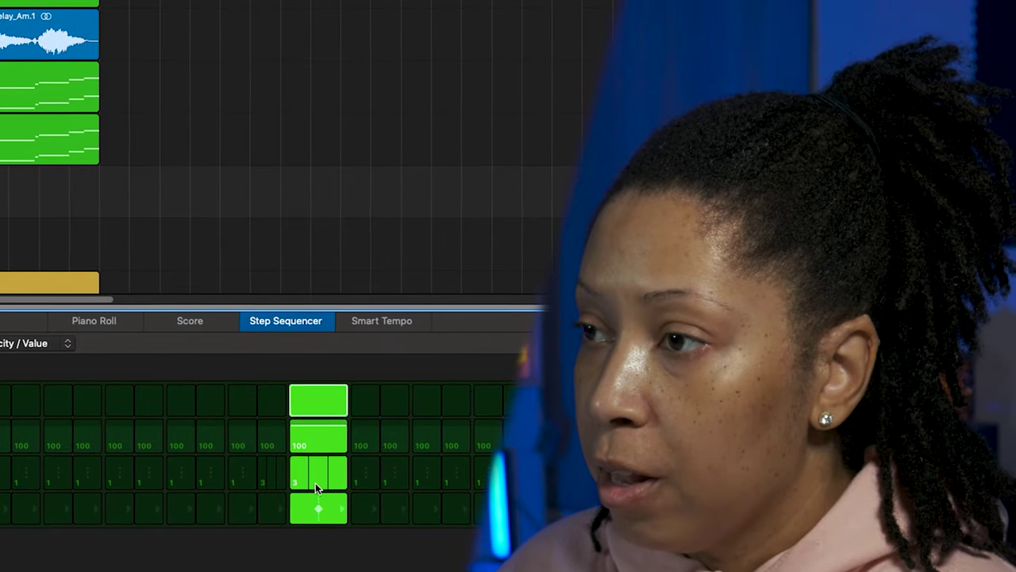
Add more kick hits directly after the tied roll on steps 15 and 16.
click(379, 400)
click(364, 403)
click(390, 405)
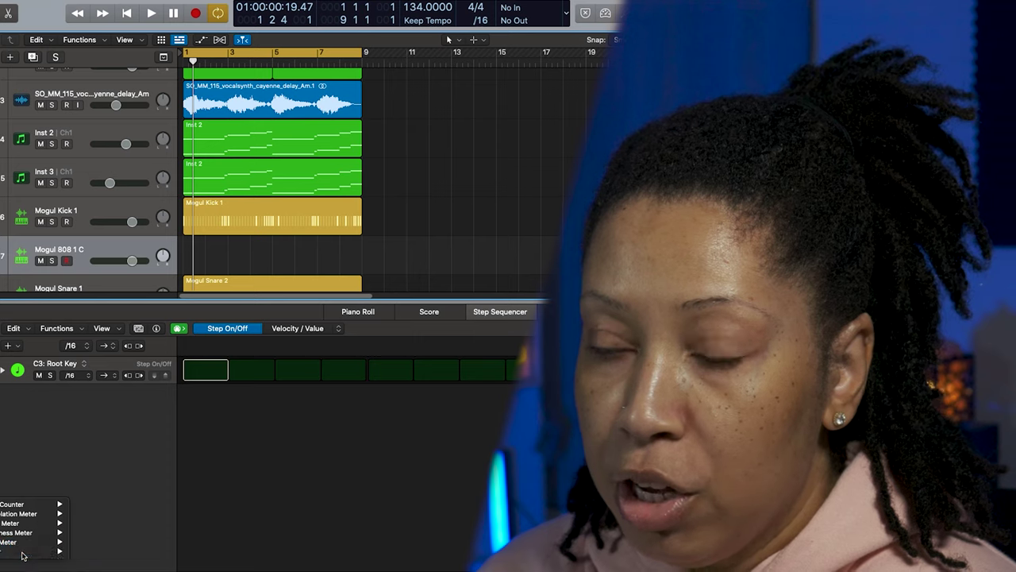
Insert the Tuner on the Mogul 808 1 C track and check the sample's pitch with it.
click(22, 556)
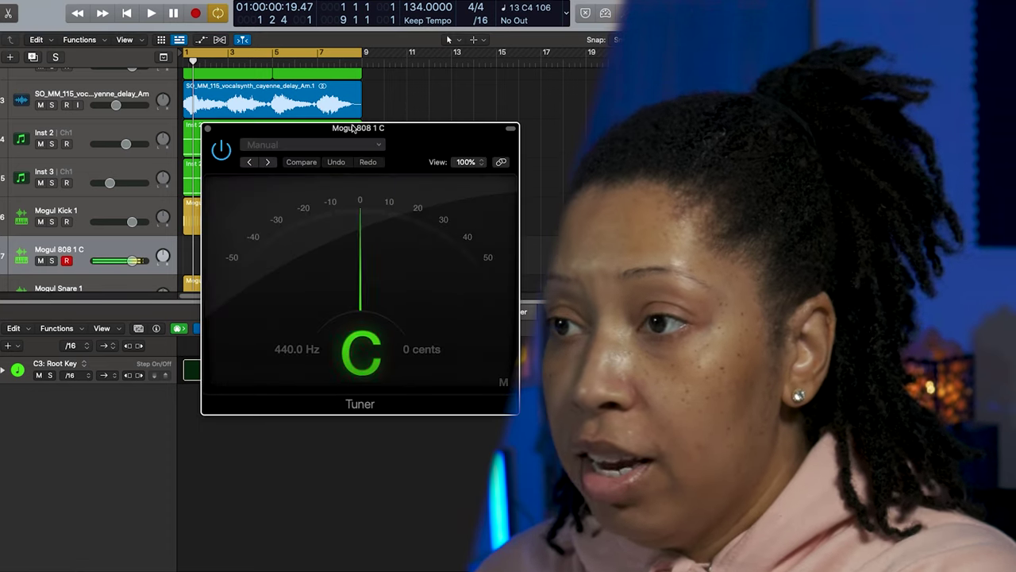
click(207, 129)
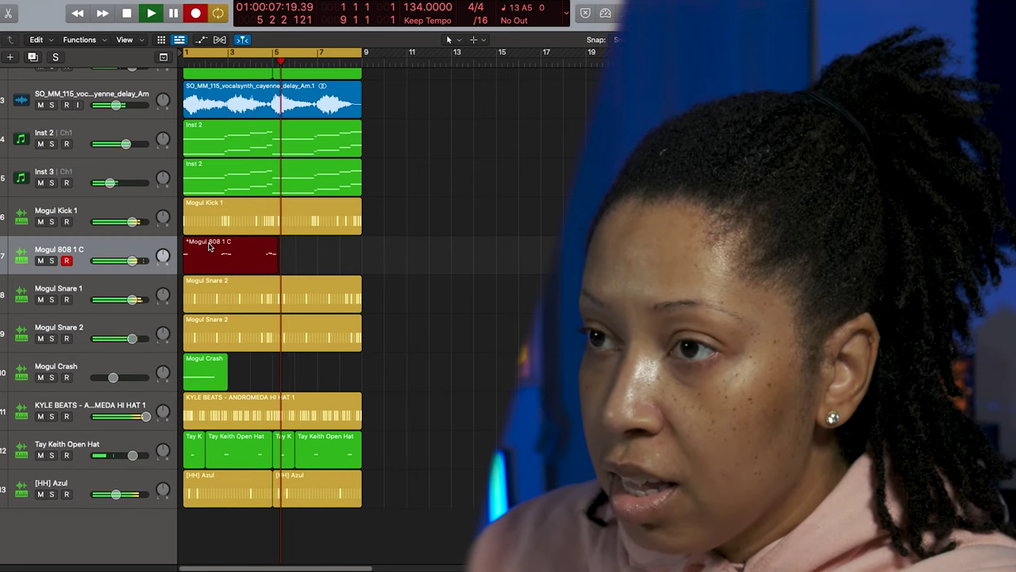
Discard the current 808 take and record a new 808 line on the Mogul 808 1 C track.
key(space)
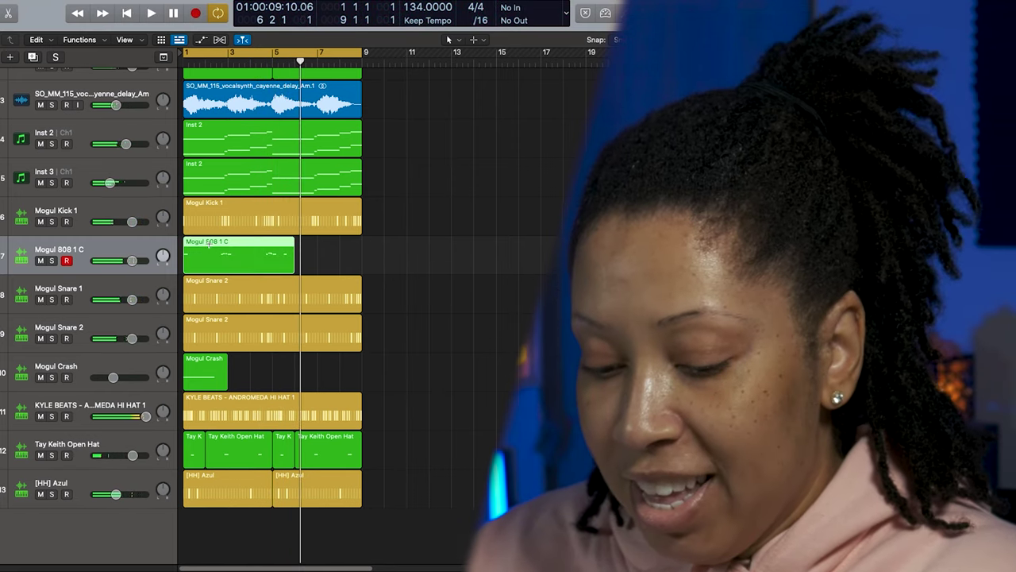
key(Delete)
key(r)
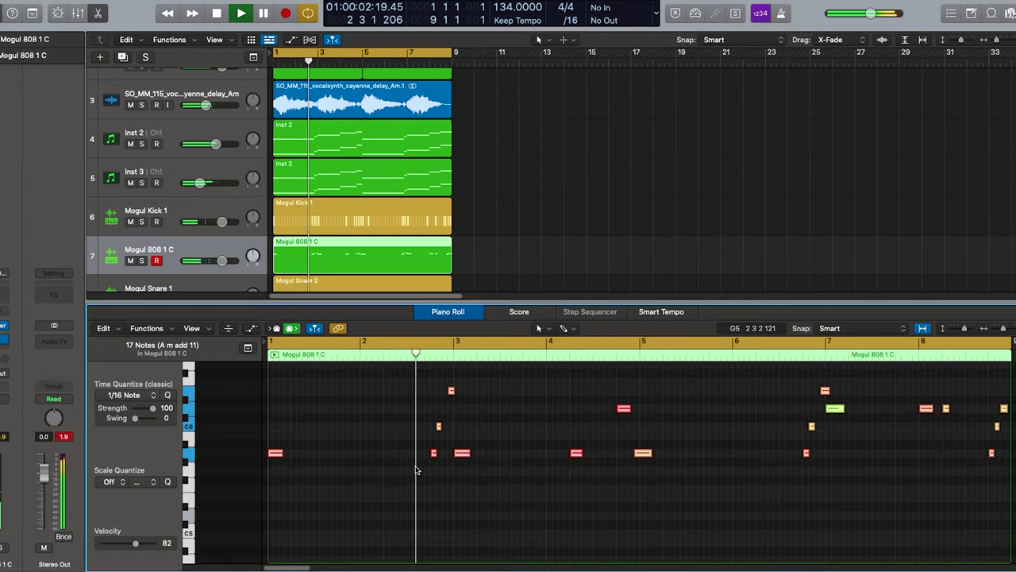
click(447, 476)
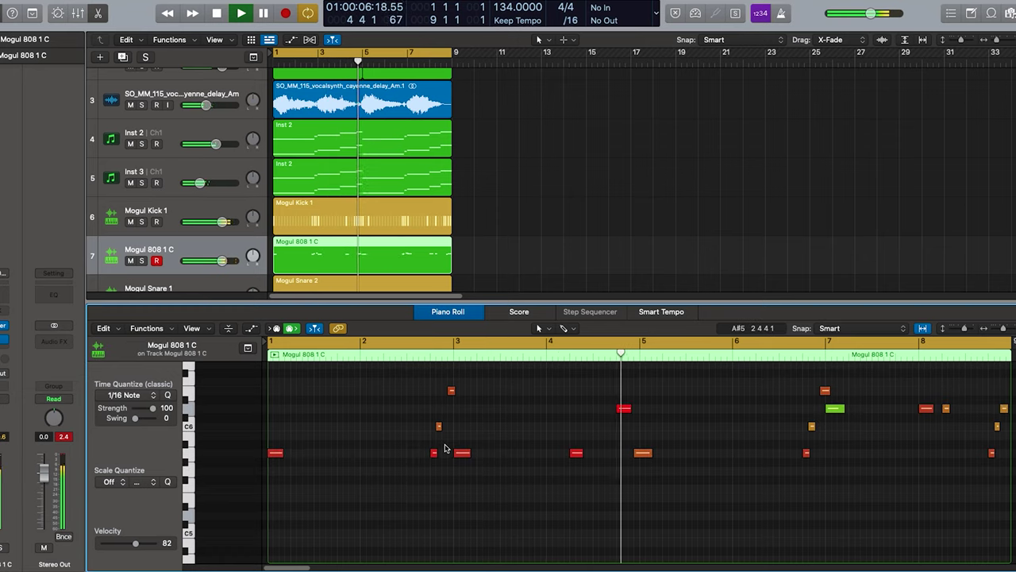
Move the 808 note just before bar 5 onto the bar 5 downbeat and check the line during playback.
drag(642, 454, 650, 455)
key(space)
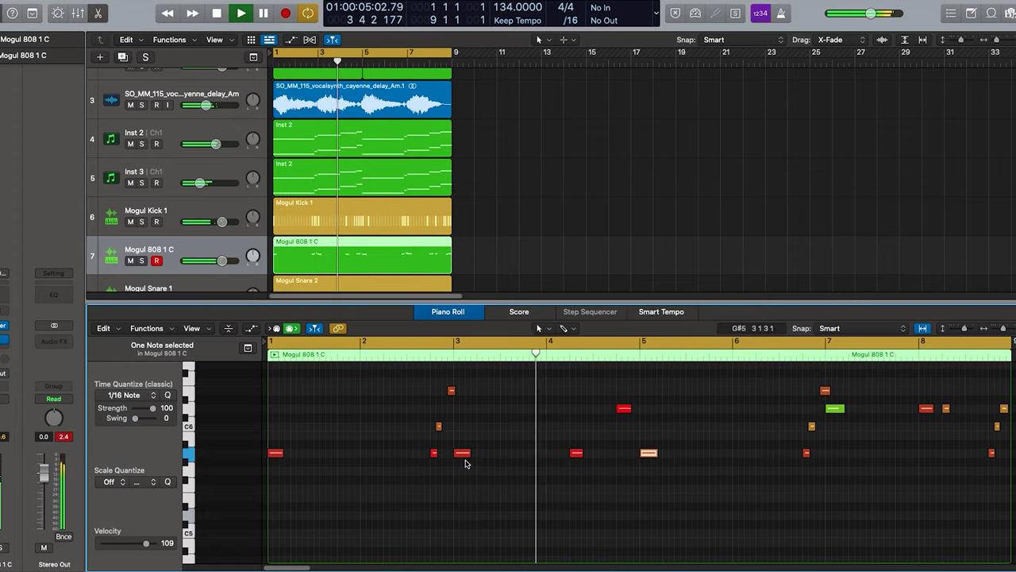
click(450, 391)
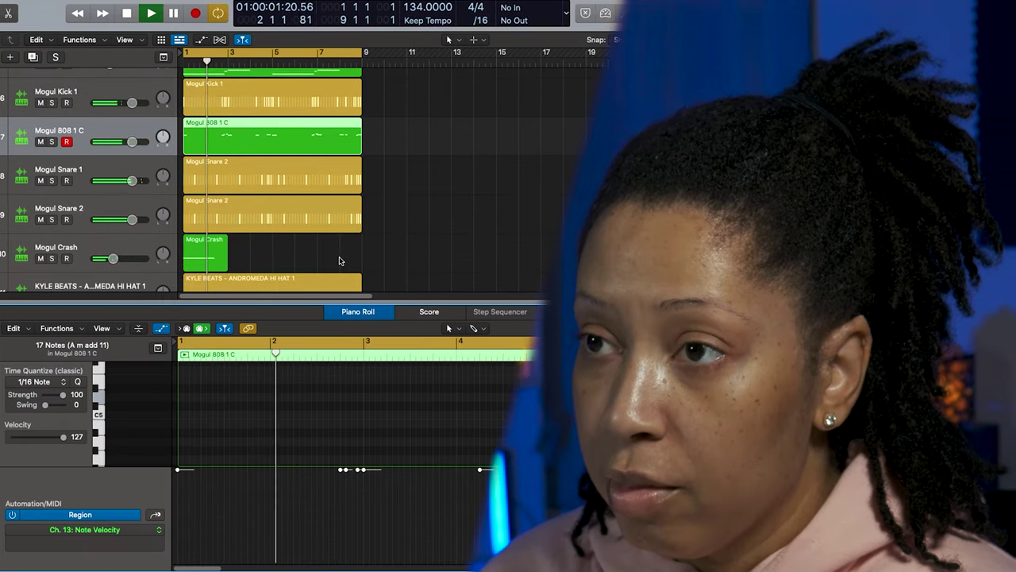
Transpose all notes in the Mogul 808 1 C region down two octaves and play the result.
key(space)
click(339, 261)
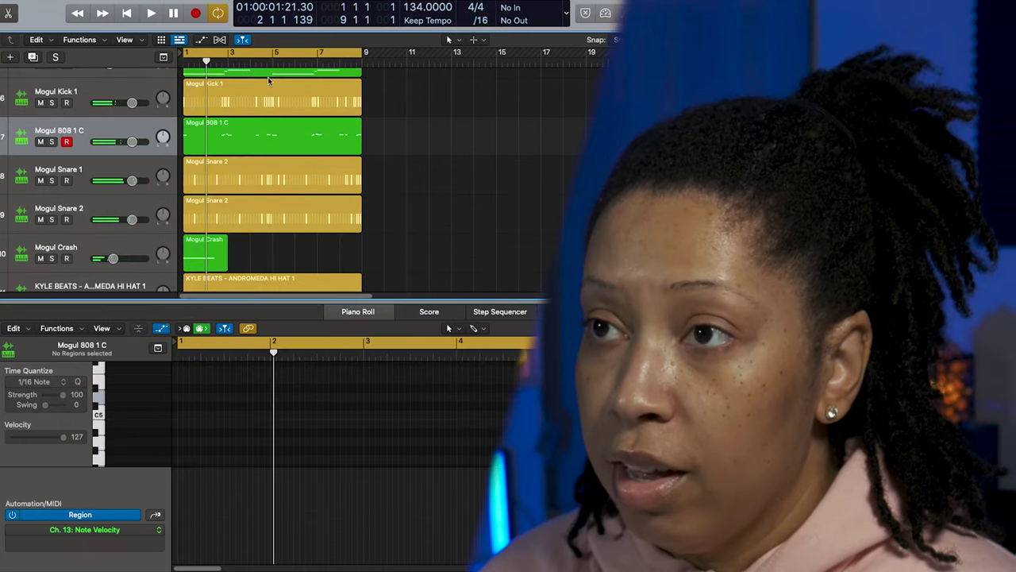
click(241, 120)
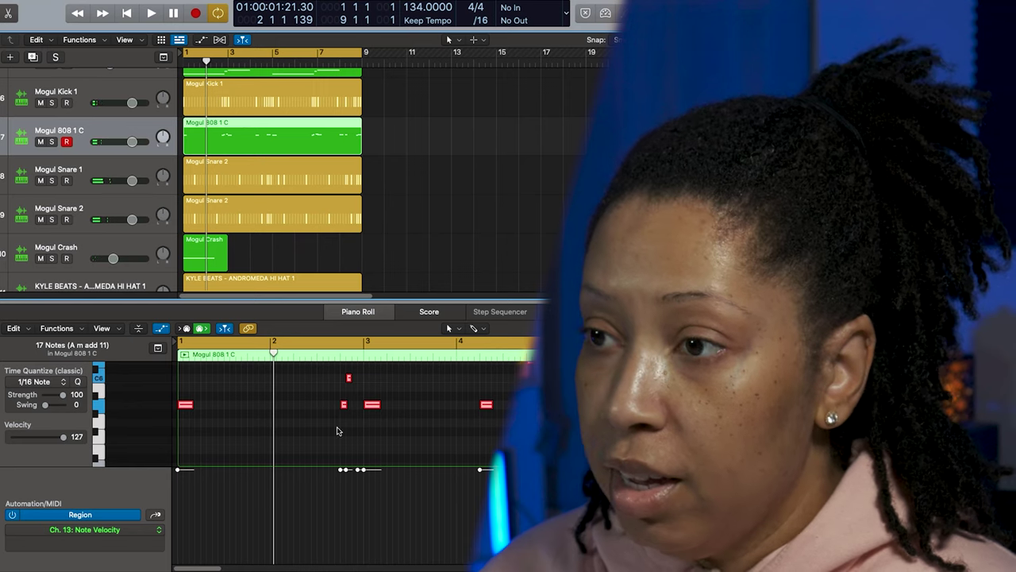
click(423, 427)
key(super+a)
key(alt+shift+Down)
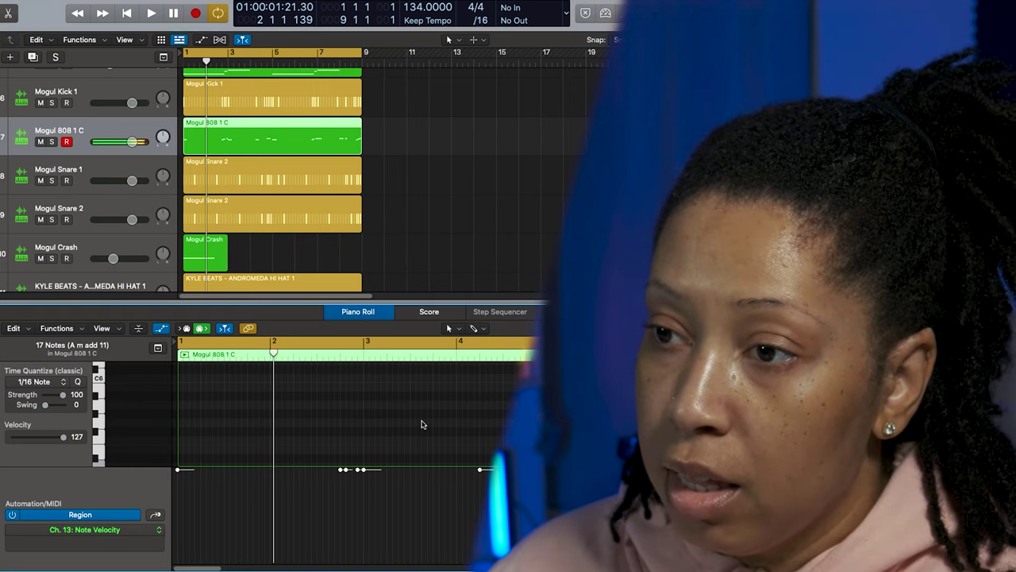
key(space)
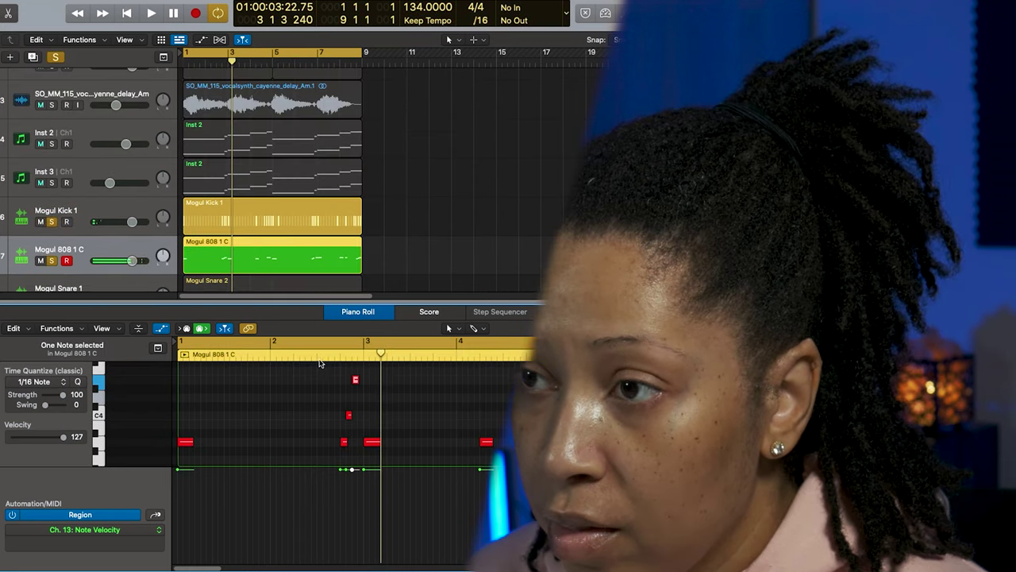
Audition the 808 with the kick and trim all 808 note ends to the following notes using Force Legato.
key(space)
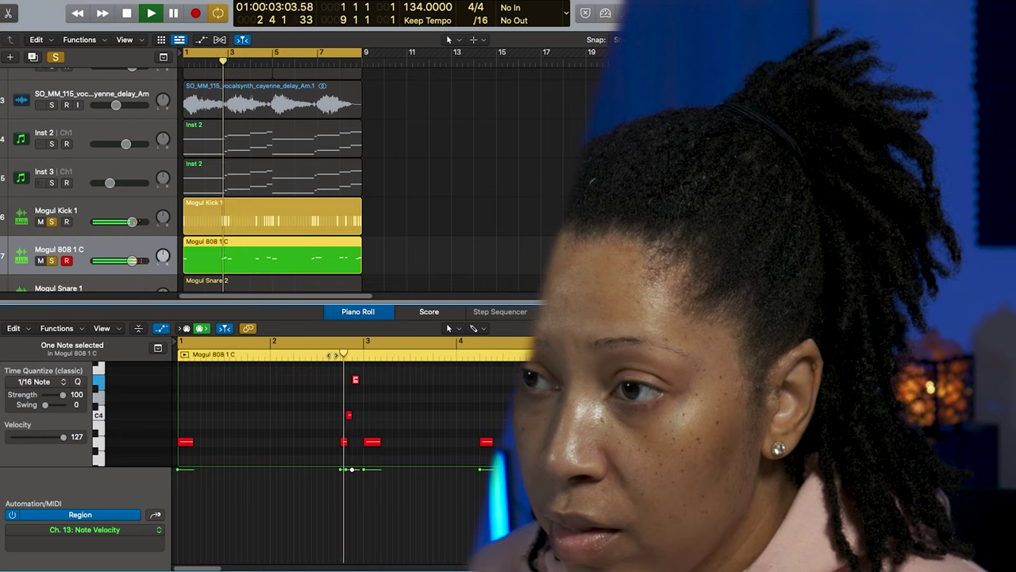
click(333, 356)
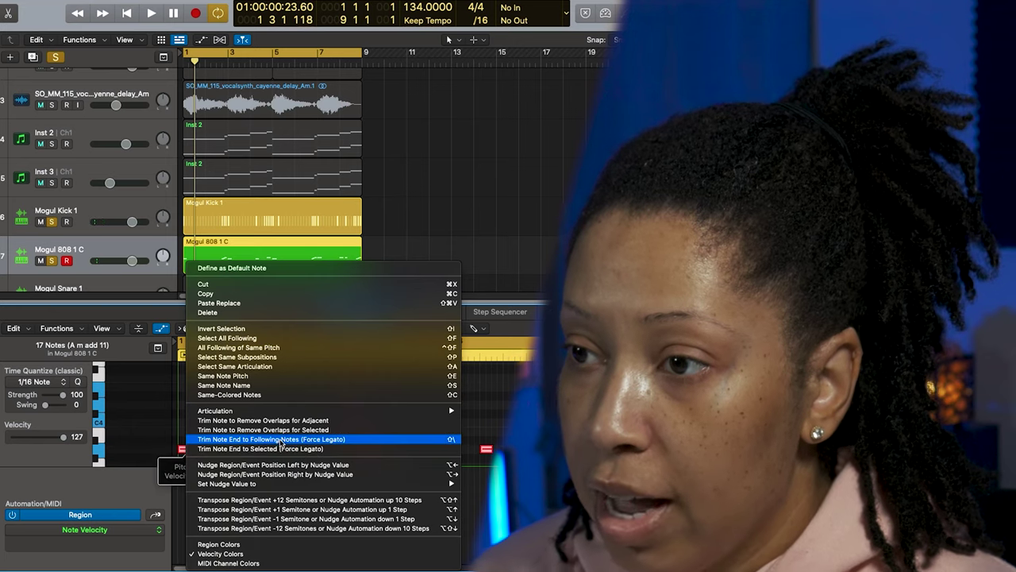
click(280, 441)
key(space)
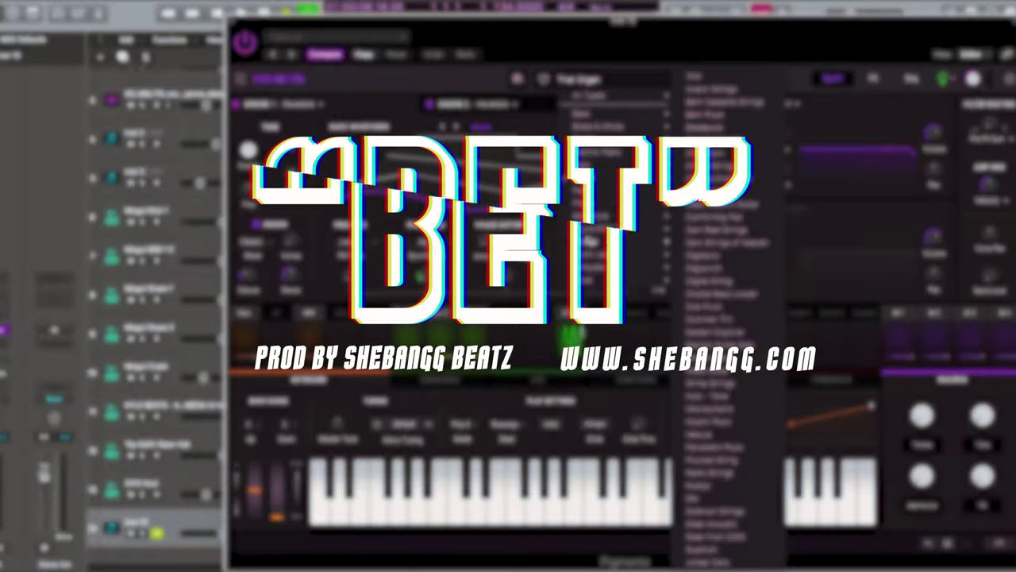
Load a Pigments preset on the new instrument track and audition the presets following it against the beat.
click(719, 178)
click(707, 80)
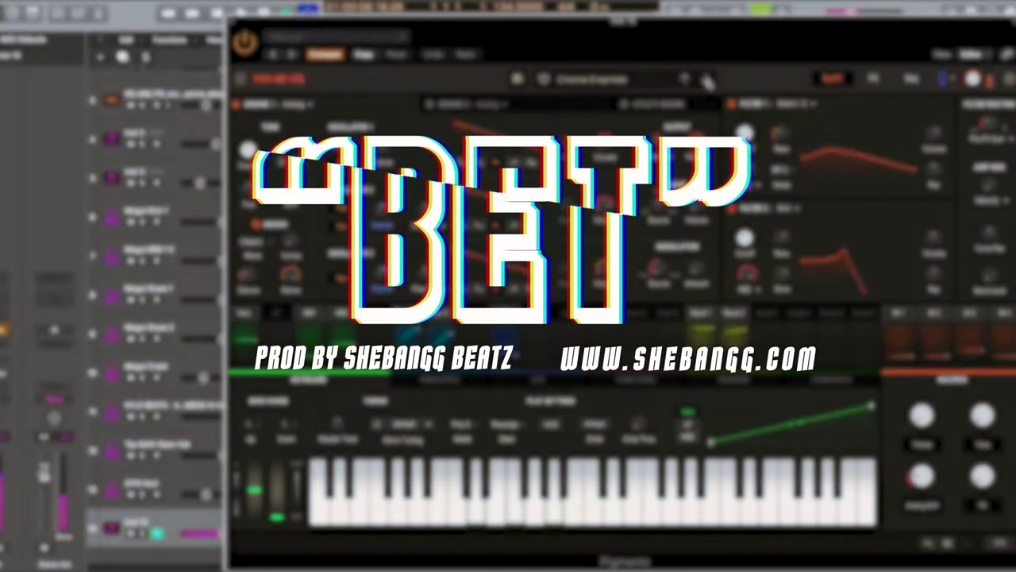
click(706, 79)
key(space)
click(707, 80)
click(707, 80)
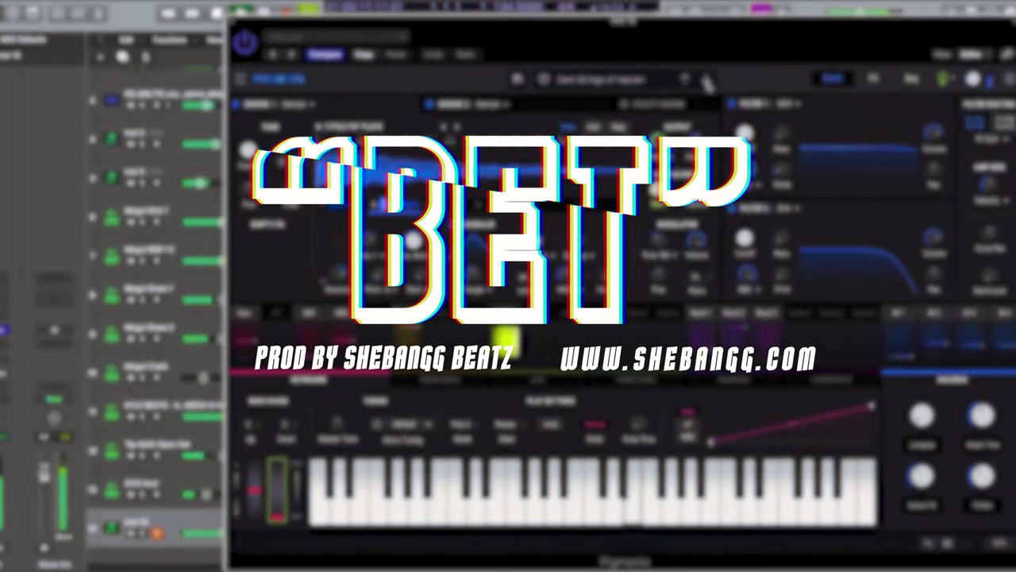
click(707, 80)
click(707, 80)
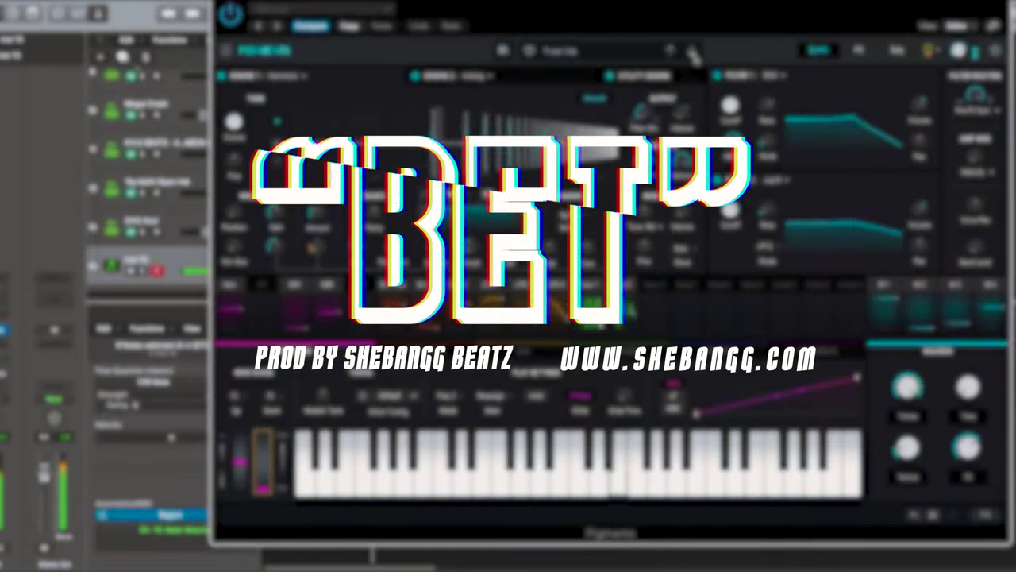
Continue auditioning Pigments presets, going forward through the list and back to earlier sounds.
click(694, 52)
click(694, 52)
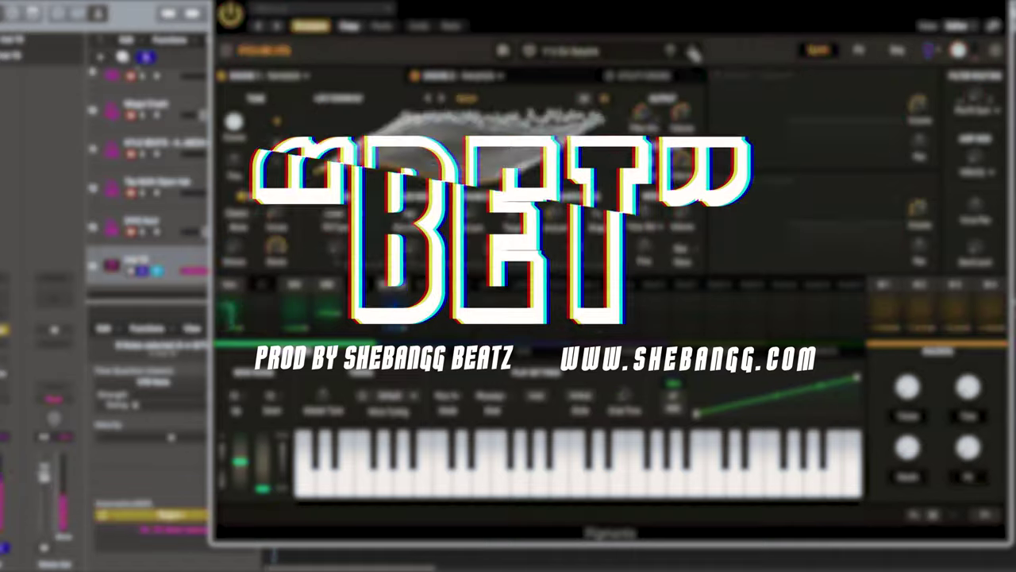
click(567, 50)
click(673, 51)
click(674, 52)
click(672, 52)
click(672, 53)
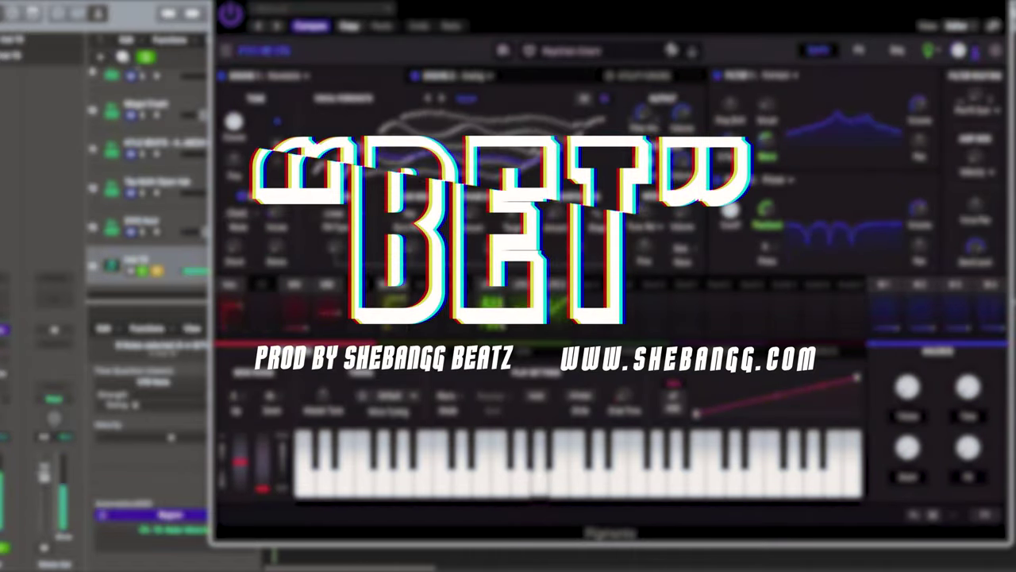